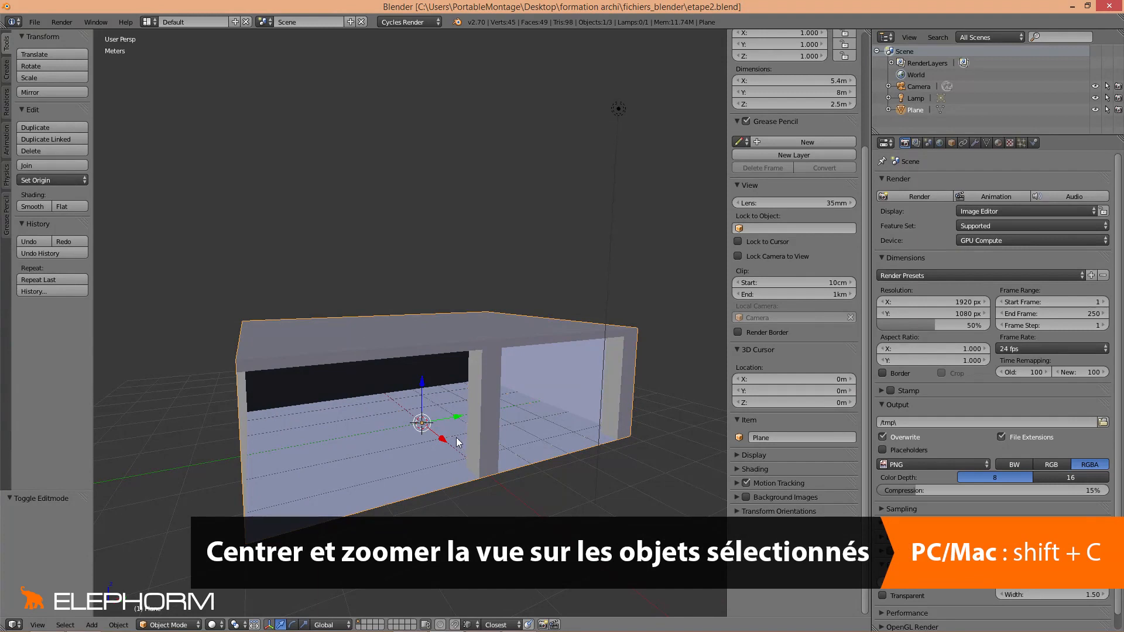
# Reset the 3D cursor to the scene origin and add a cube mesh there
pyautogui.hotkey('shift', 'c')
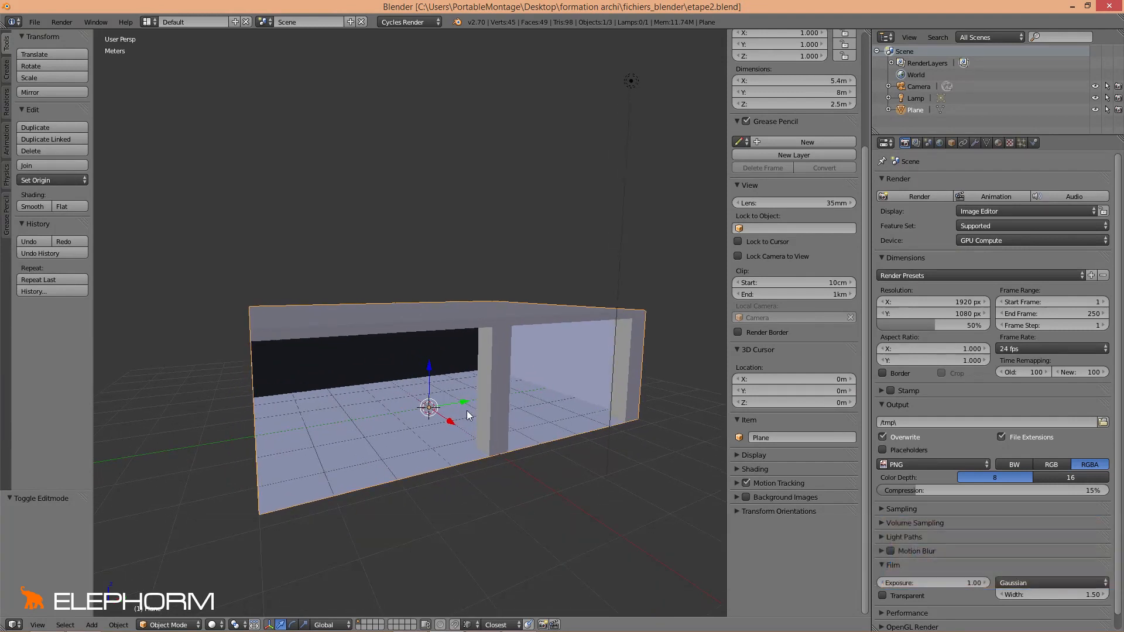
pyautogui.hotkey('shift', 'a')
pyautogui.moveTo(461, 408)
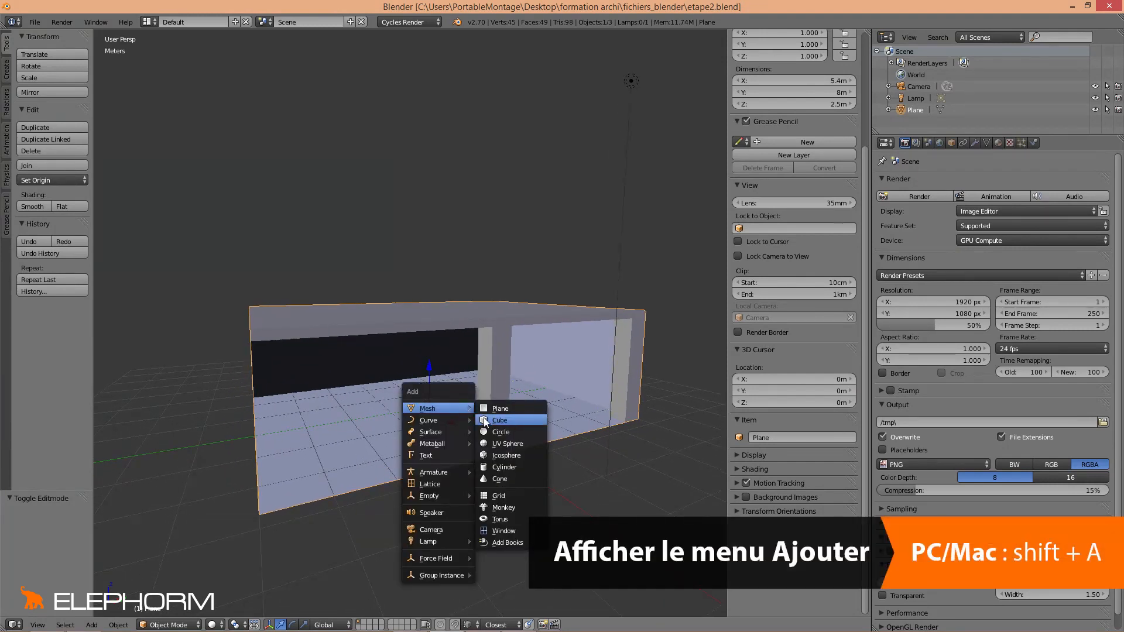
pyautogui.click(484, 417)
pyautogui.moveTo(416, 392); pyautogui.dragTo(427, 360, button='middle')
pyautogui.scroll(3, 434, 405)
pyautogui.scroll(1, 434, 405)
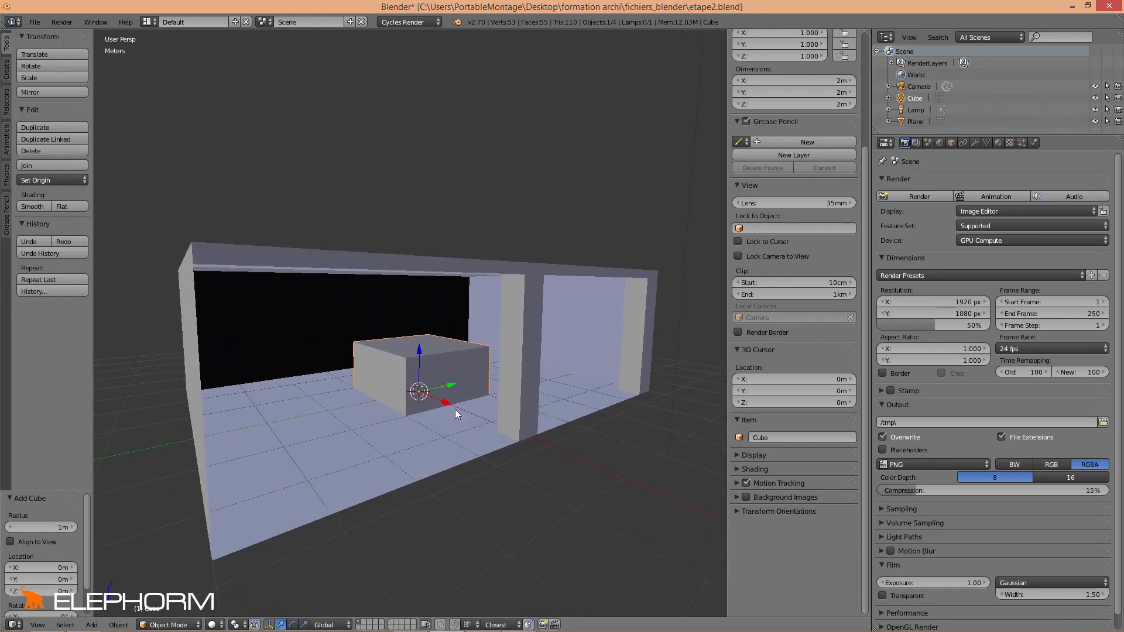
# Set the cube's X dimension to 1.2 m
pyautogui.scroll(5, 796, 384)
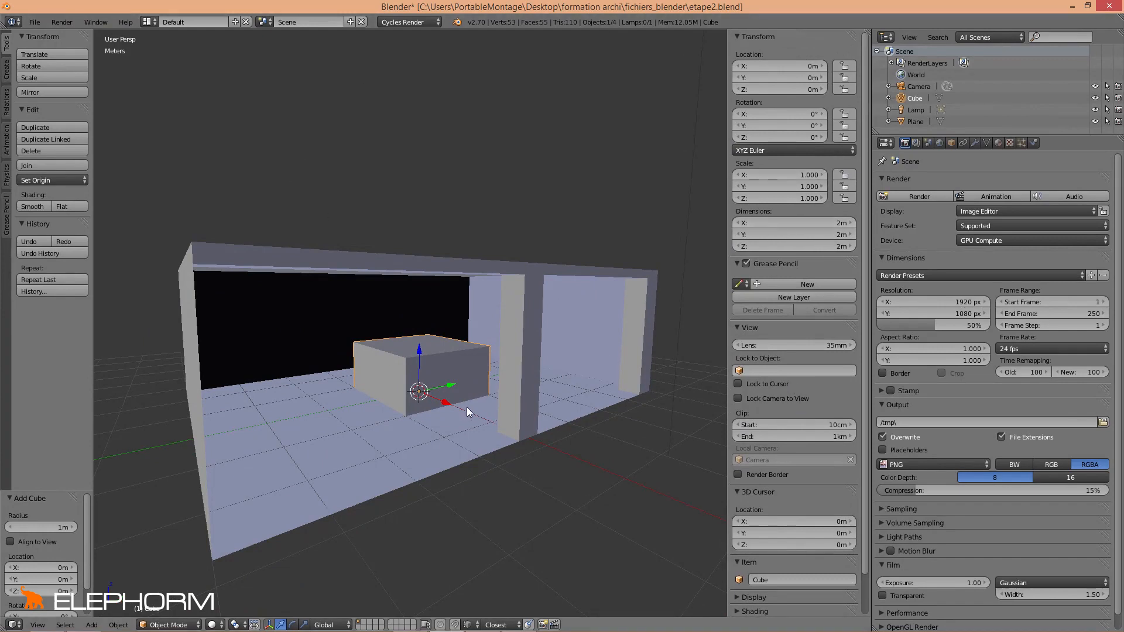
pyautogui.moveTo(466, 406); pyautogui.dragTo(499, 423, button='middle')
pyautogui.moveTo(802, 223)
pyautogui.mouseDown()
pyautogui.moveTo(838, 222)
pyautogui.moveTo(799, 223)
pyautogui.mouseUp()
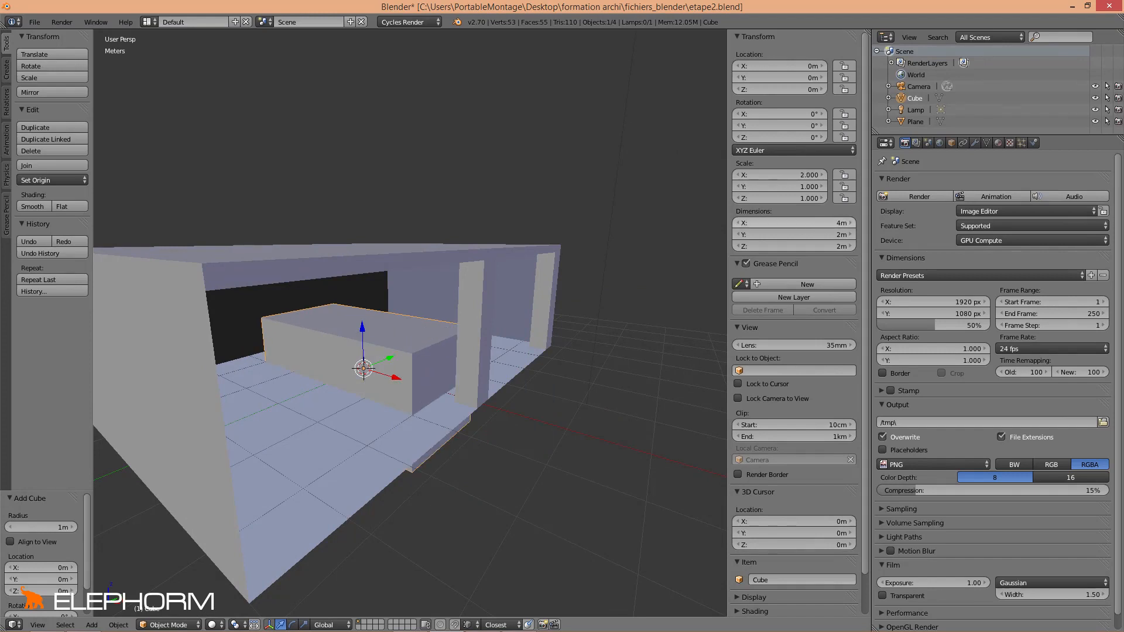
pyautogui.click(823, 223)
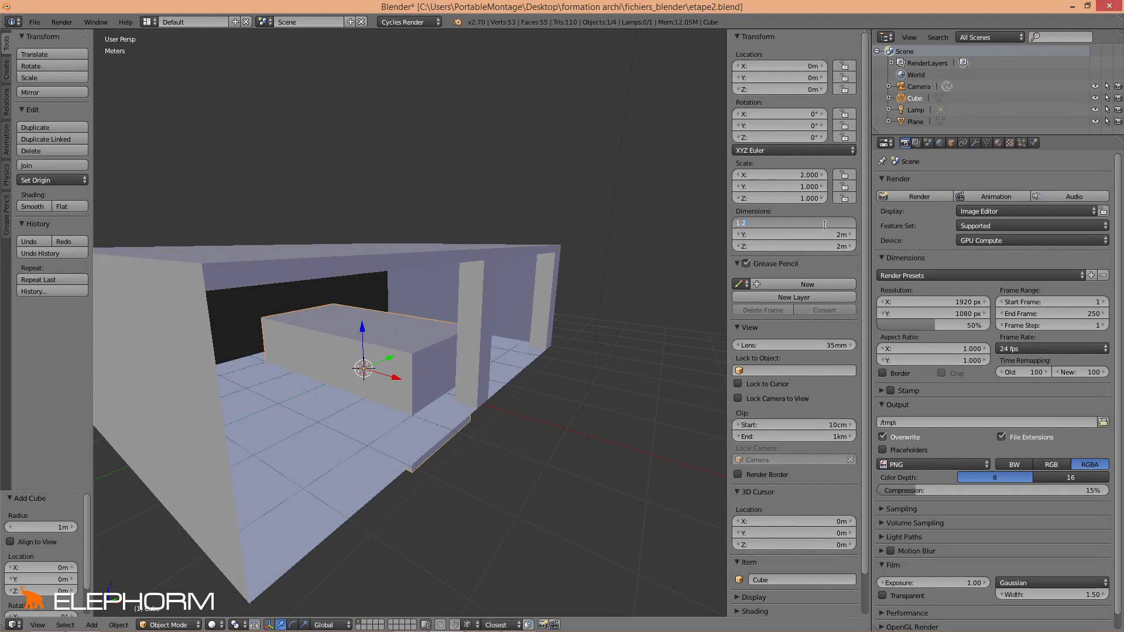
pyautogui.write('1.2')
pyautogui.press('Return')
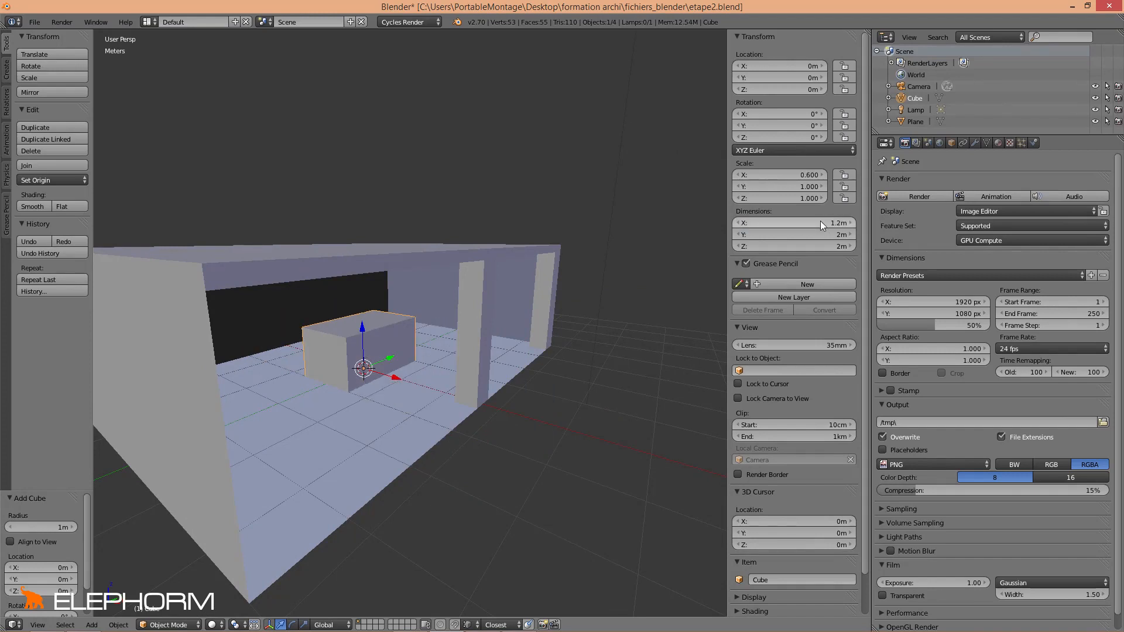
# Set the cube's Y dimension to 0.6 m and its Z dimension to 0.4 m
pyautogui.click(813, 233)
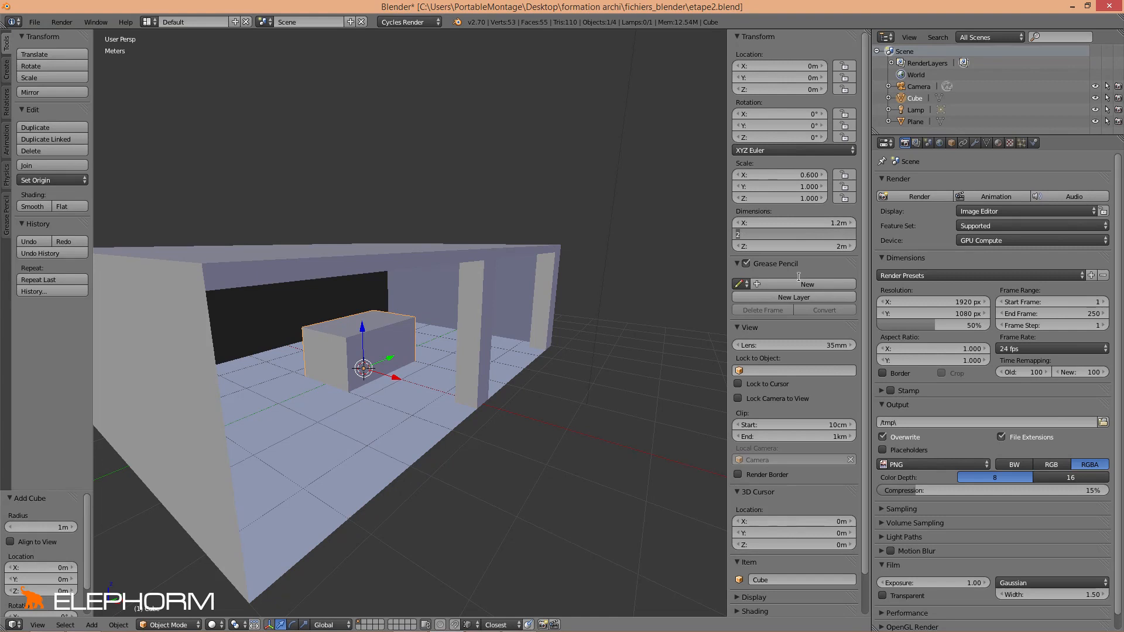
pyautogui.write('0.6')
pyautogui.press('Return')
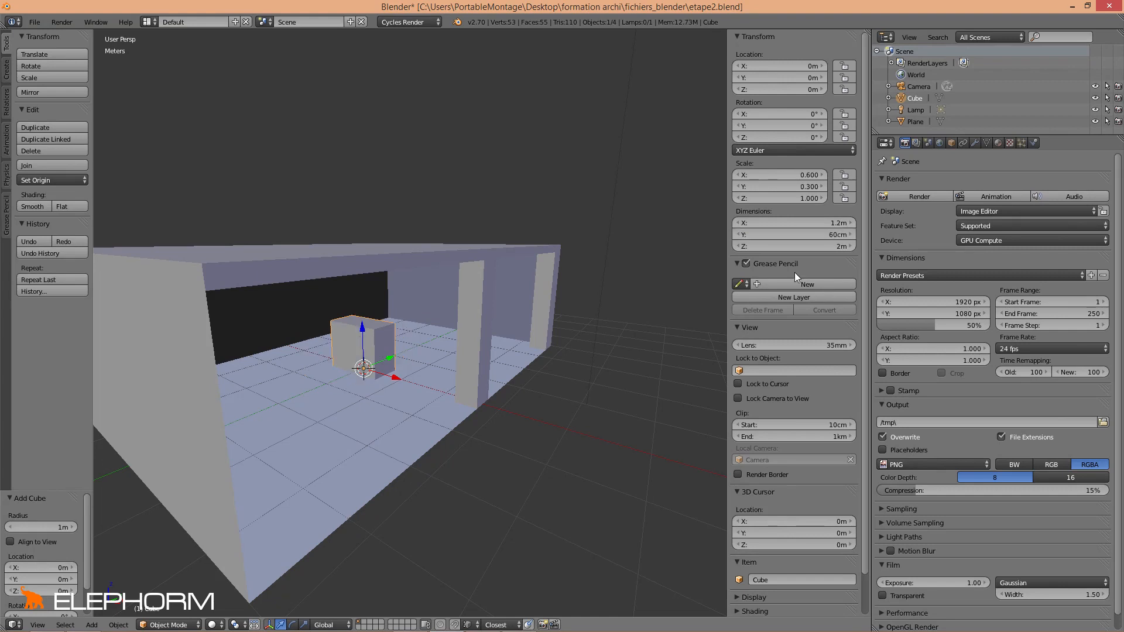
pyautogui.click(819, 248)
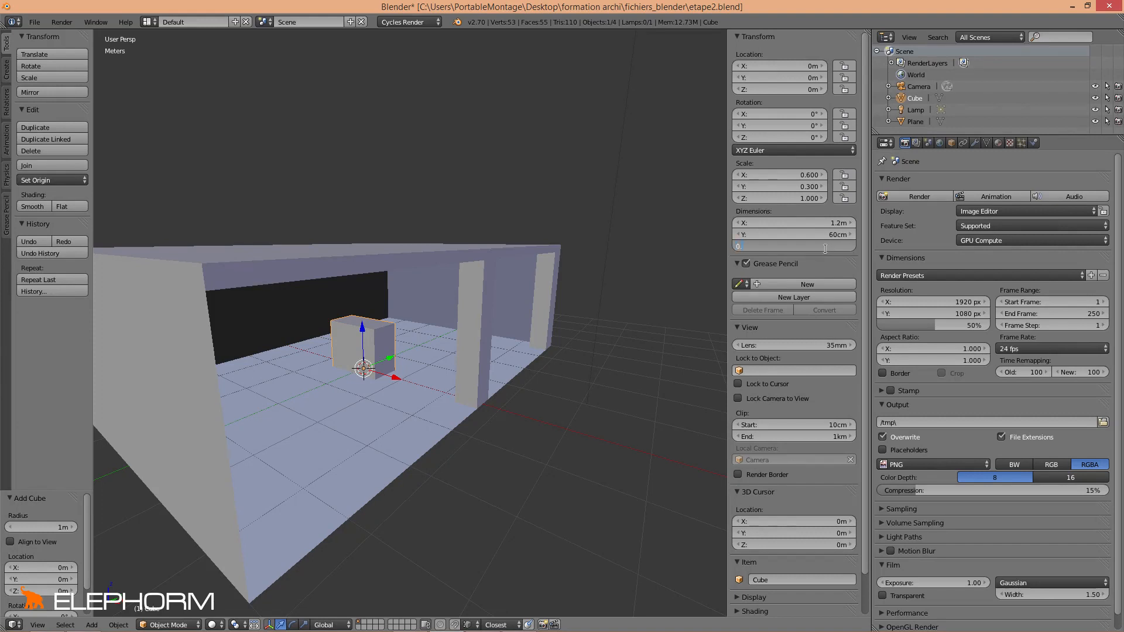
pyautogui.write('0.4')
pyautogui.press('Return')
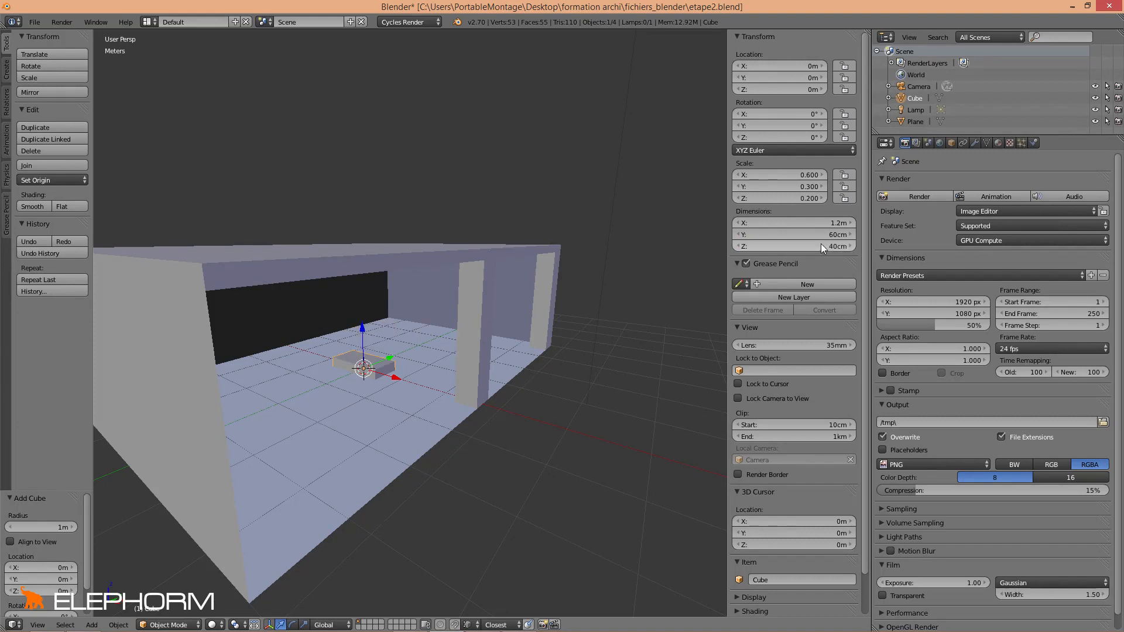
# In the right side view, move the cube up onto the floor between the pillars, at about Y 1.78 m and Z 20.7 cm
pyautogui.moveTo(431, 425); pyautogui.dragTo(415, 355, button='middle')
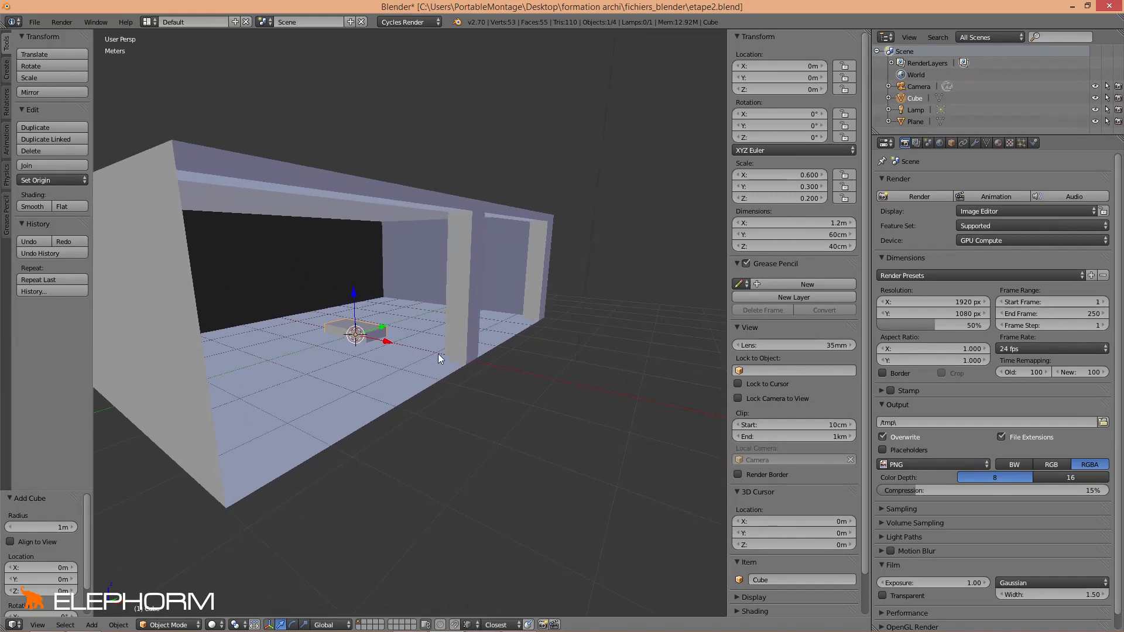
pyautogui.press('KP_3')
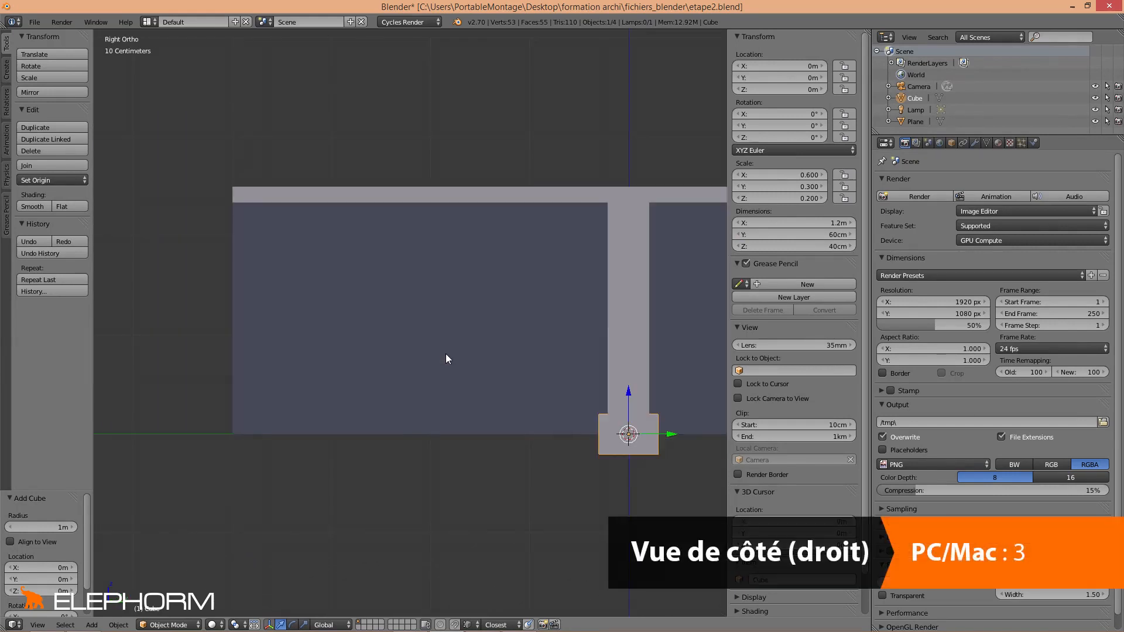
pyautogui.keyDown('shift'); pyautogui.moveTo(588, 466); pyautogui.dragTo(229, 387, button='middle'); pyautogui.keyUp('shift')
pyautogui.press('g')
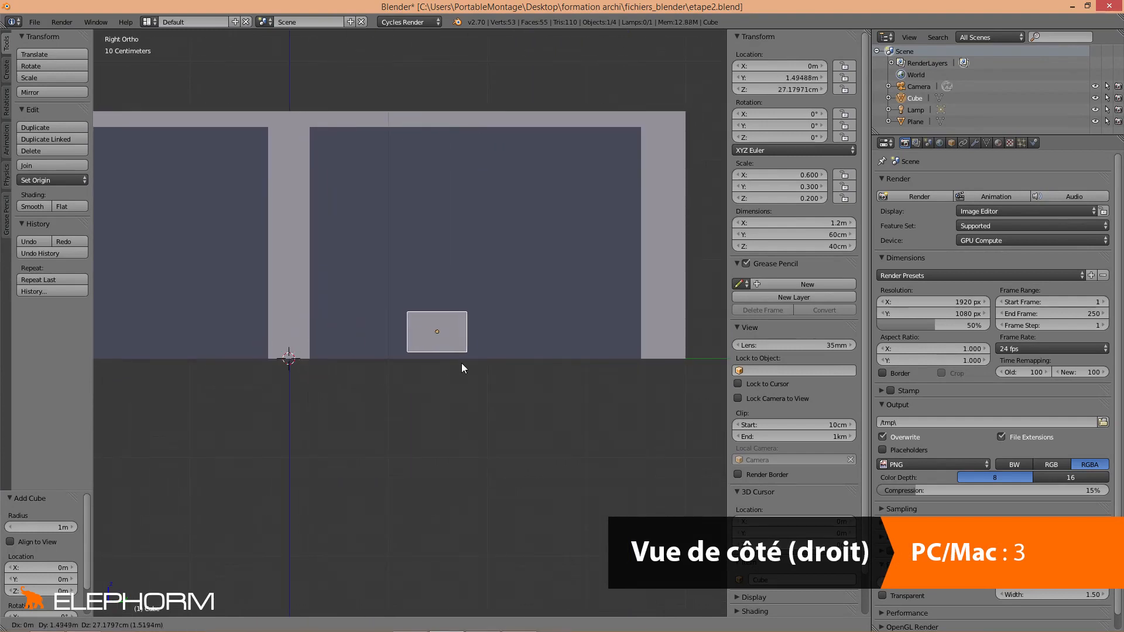
pyautogui.click(486, 368)
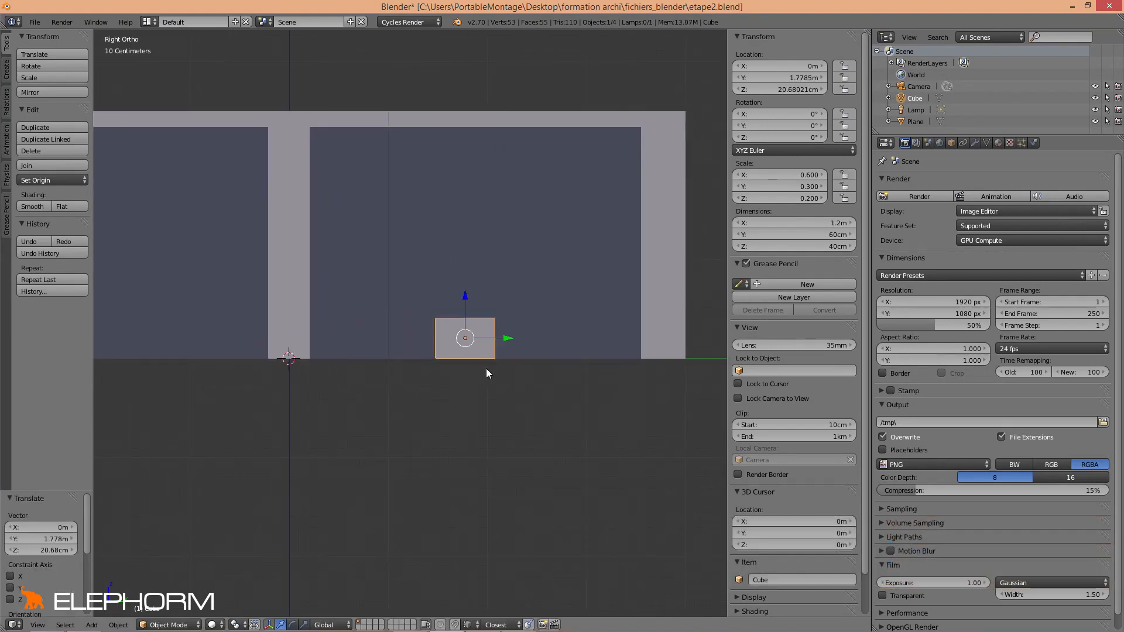
# Fine-tune the cube's position so its base sits flush with the floor line, at about Y 1.79 m and Z 20.1 cm
pyautogui.scroll(5, 486, 368)
pyautogui.scroll(5, 456, 351)
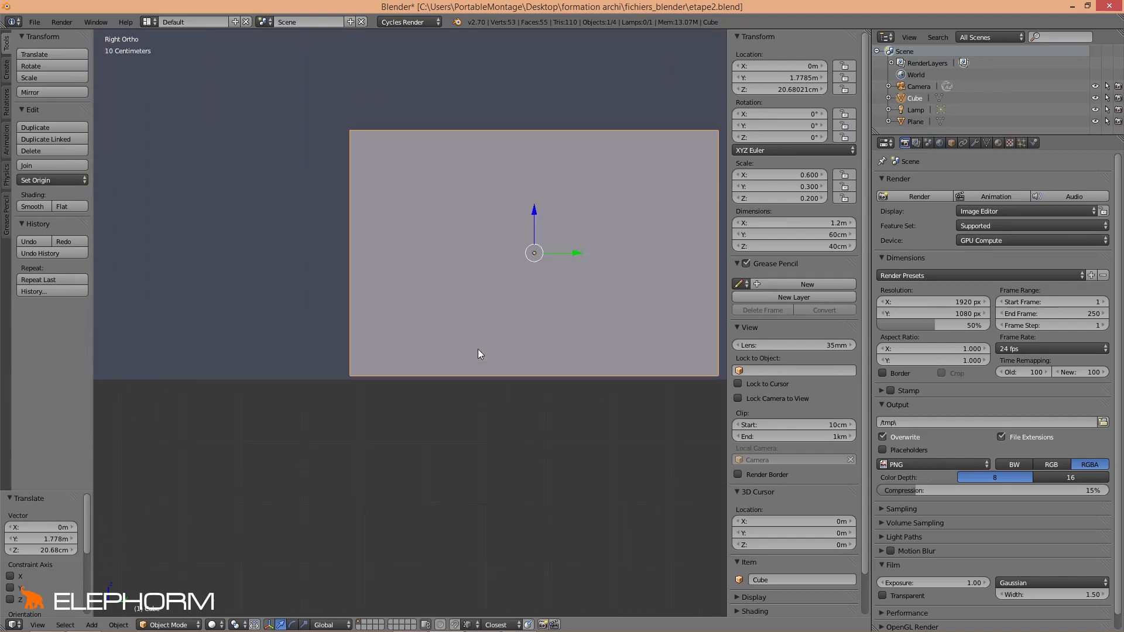
pyautogui.press('g')
pyautogui.click(517, 351)
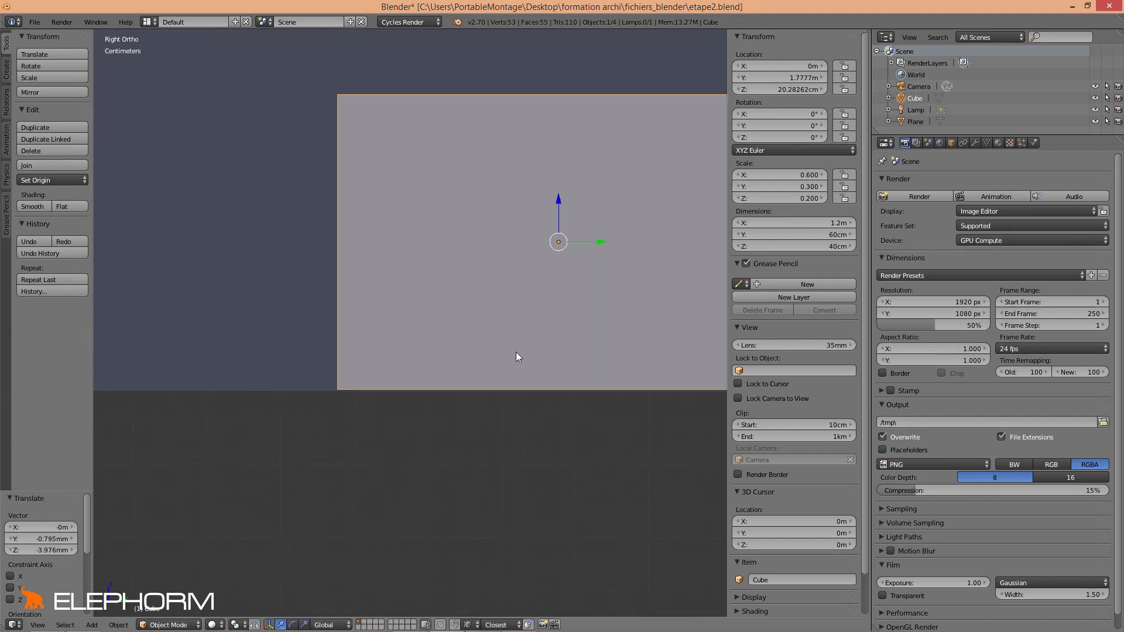
pyautogui.scroll(-3, 515, 352)
pyautogui.scroll(1, 475, 352)
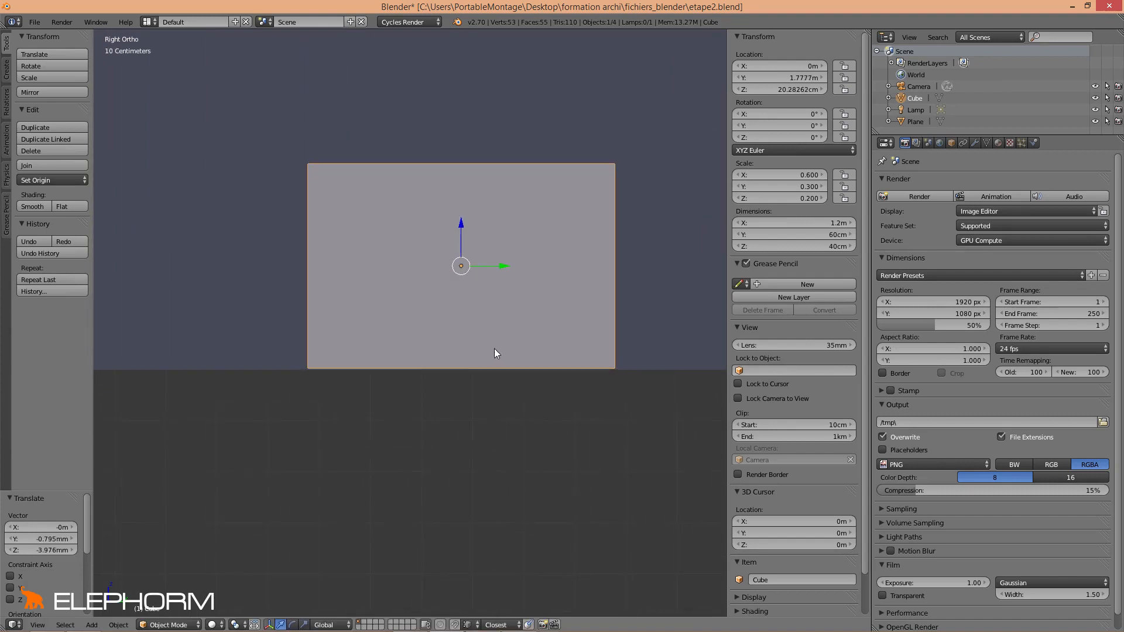
pyautogui.keyDown('shift'); pyautogui.moveTo(519, 349); pyautogui.dragTo(465, 377, button='middle'); pyautogui.keyUp('shift')
pyautogui.scroll(-6, 509, 375)
pyautogui.scroll(9, 483, 372)
pyautogui.press('g')
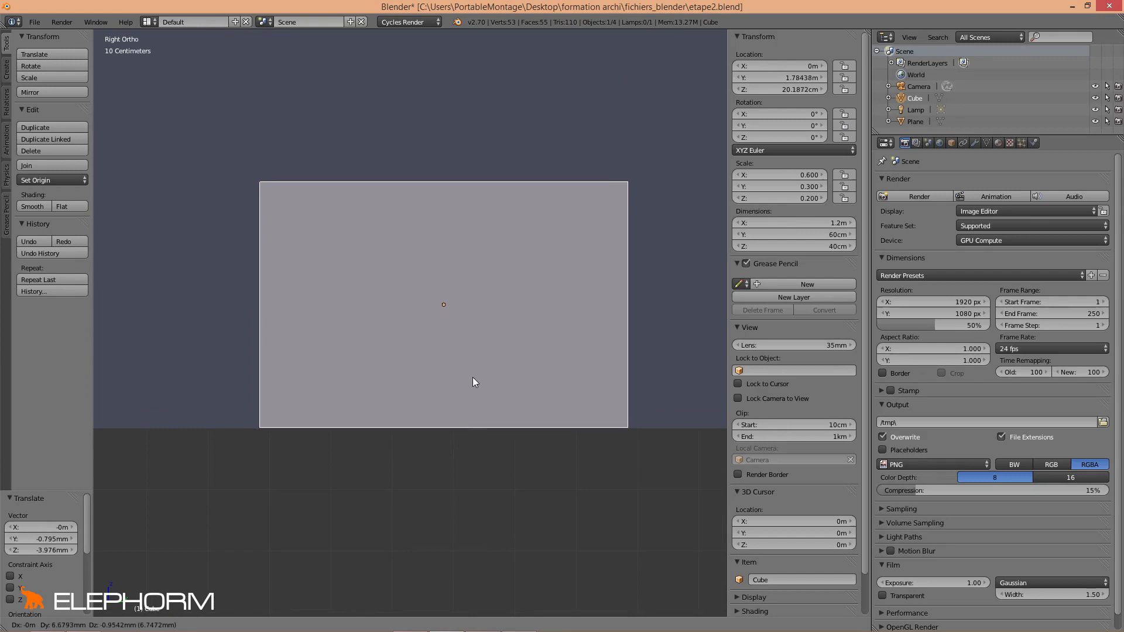
pyautogui.click(473, 378)
pyautogui.scroll(-5, 374, 361)
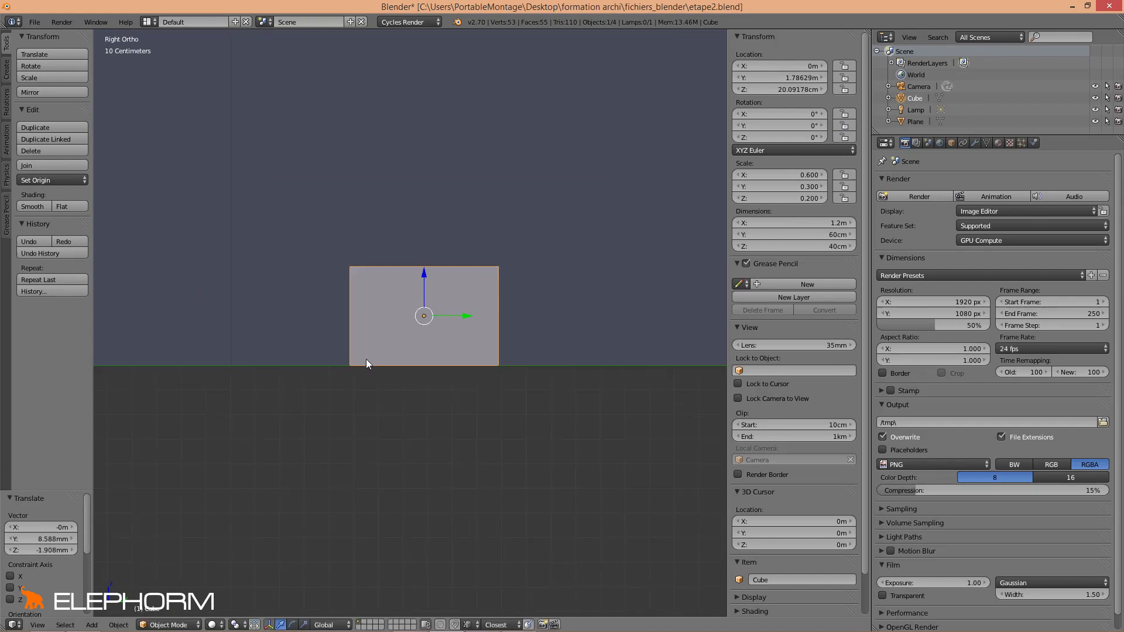
# In a wireframe top view, move the cube towards the pillar wall, to about X 65 cm and Y 1.86 m
pyautogui.moveTo(367, 363)
pyautogui.mouseDown(button='middle')
pyautogui.moveTo(371, 349)
pyautogui.moveTo(441, 372)
pyautogui.moveTo(100, 372)
pyautogui.moveTo(401, 369)
pyautogui.moveTo(369, 355)
pyautogui.moveTo(377, 367)
pyautogui.mouseUp(button='middle')
pyautogui.press('KP_7')
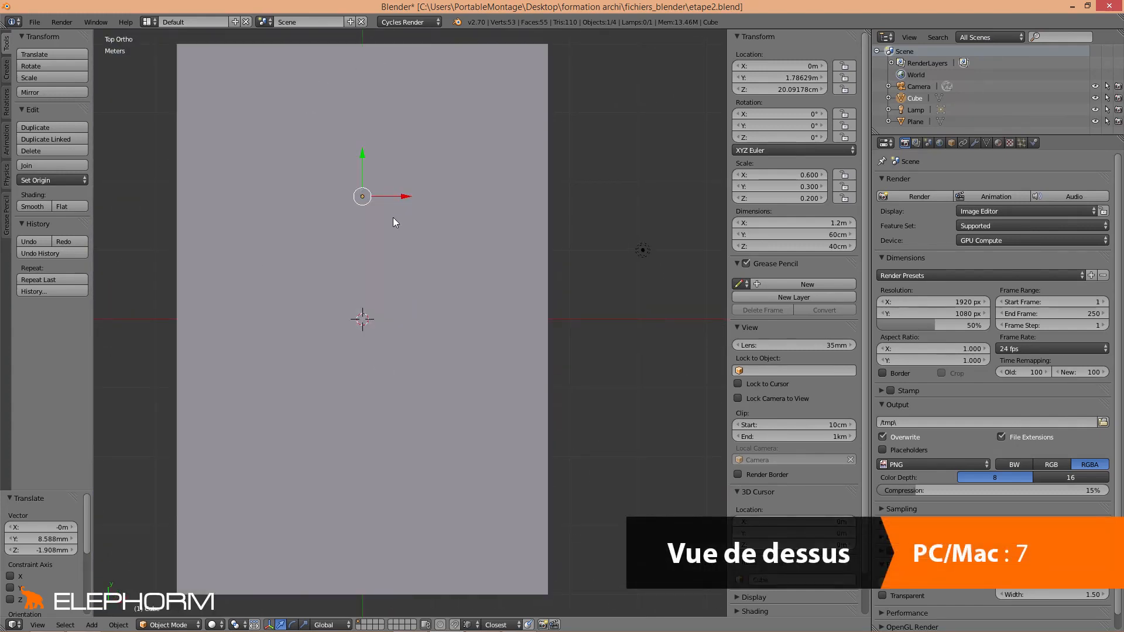
pyautogui.press('z')
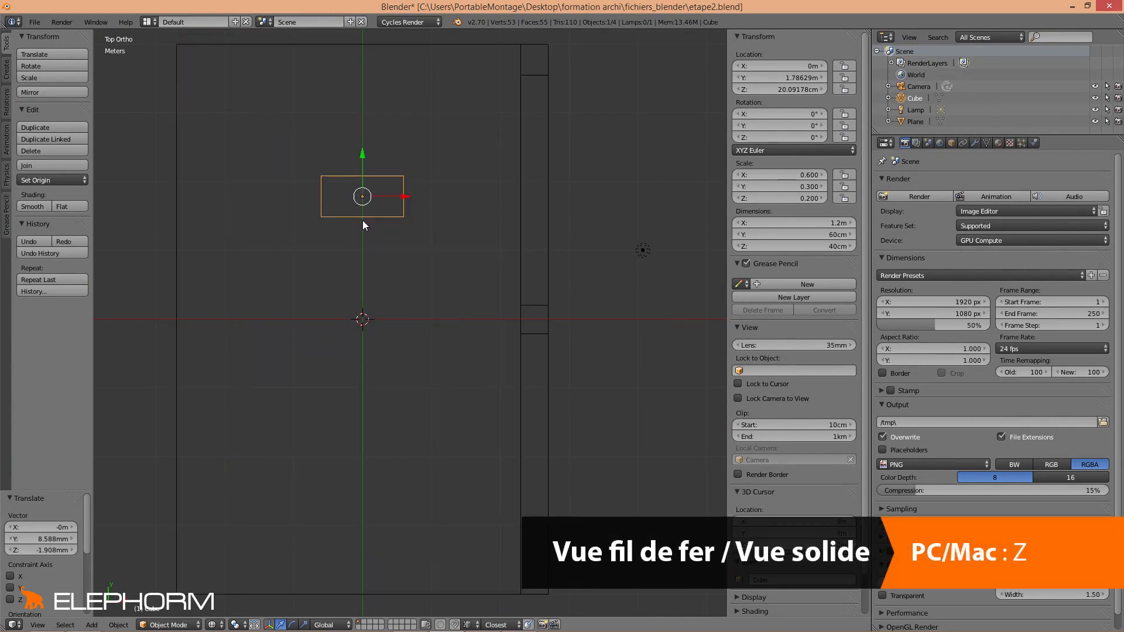
pyautogui.keyDown('shift'); pyautogui.moveTo(363, 222); pyautogui.dragTo(406, 322, button='middle'); pyautogui.keyUp('shift')
pyautogui.scroll(1, 396, 306)
pyautogui.press('g')
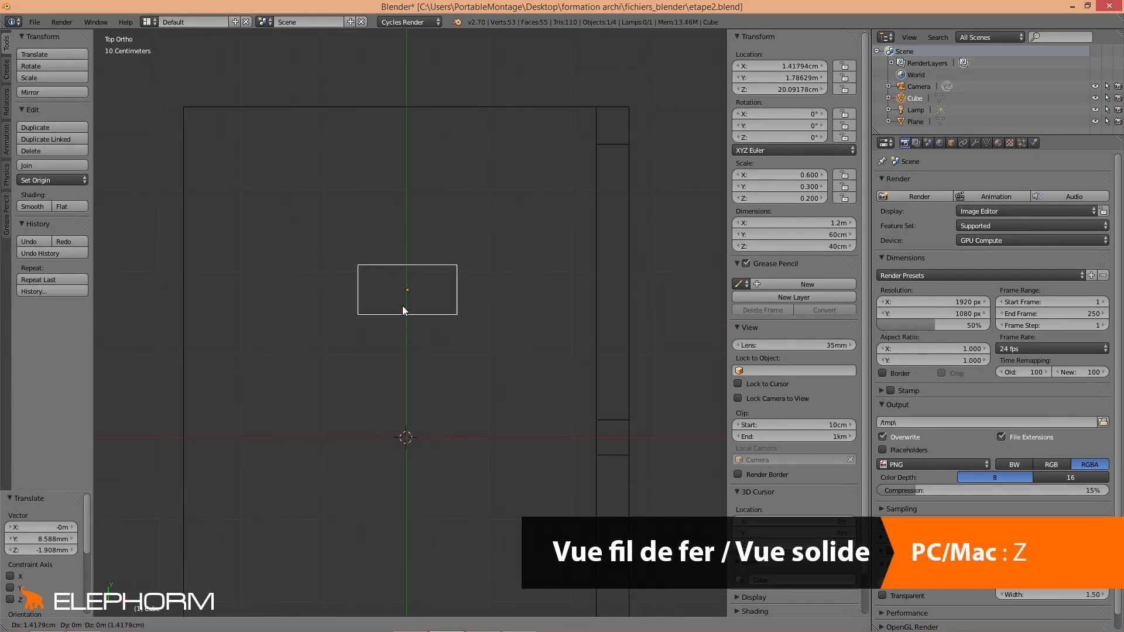
pyautogui.click(454, 301)
# In the top view, move the cube along the Y axis only, to about Y 1.66 m
pyautogui.moveTo(455, 301)
pyautogui.mouseDown(button='middle')
pyautogui.moveTo(472, 354)
pyautogui.moveTo(384, 241)
pyautogui.moveTo(356, 233)
pyautogui.moveTo(433, 316)
pyautogui.moveTo(459, 322)
pyautogui.mouseUp(button='middle')
pyautogui.press('KP_7')
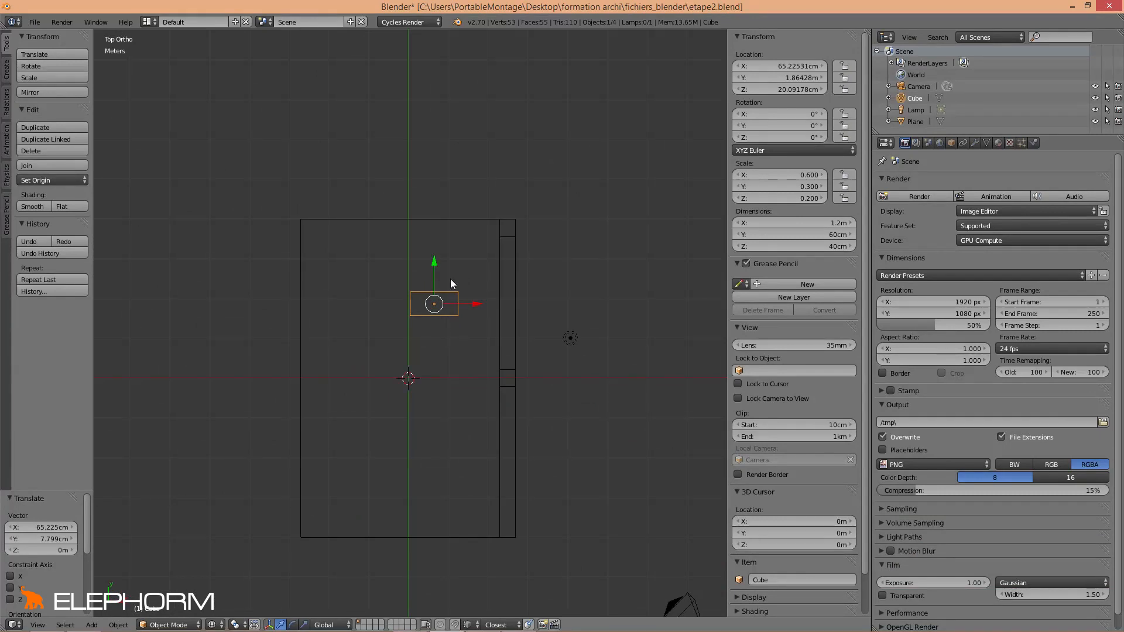
pyautogui.press('g')
pyautogui.press('y')
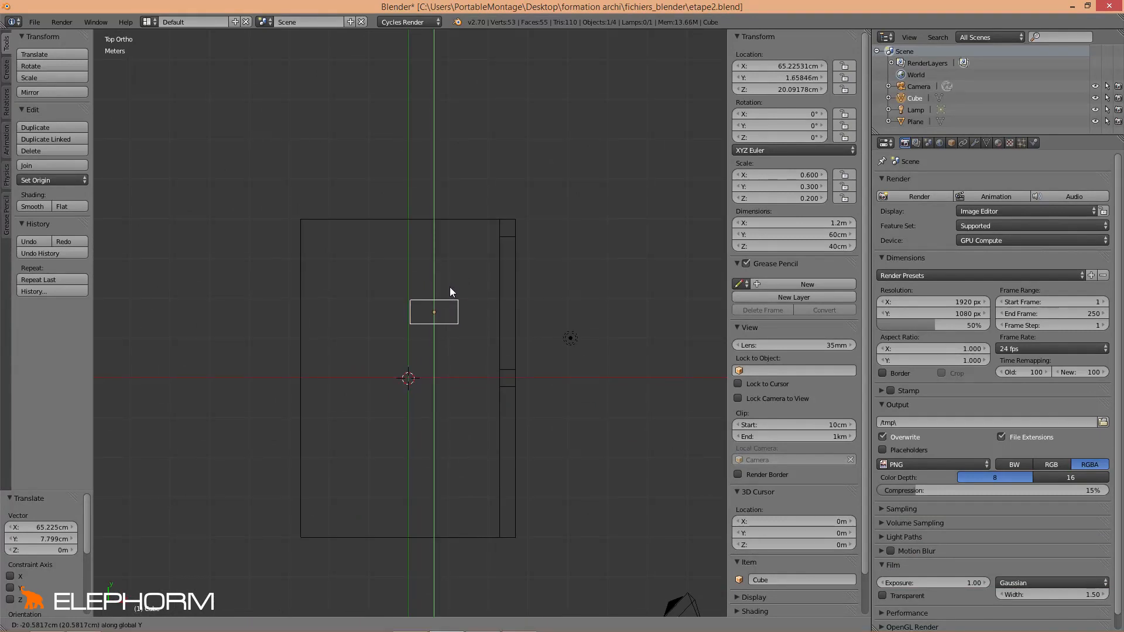
pyautogui.click(450, 288)
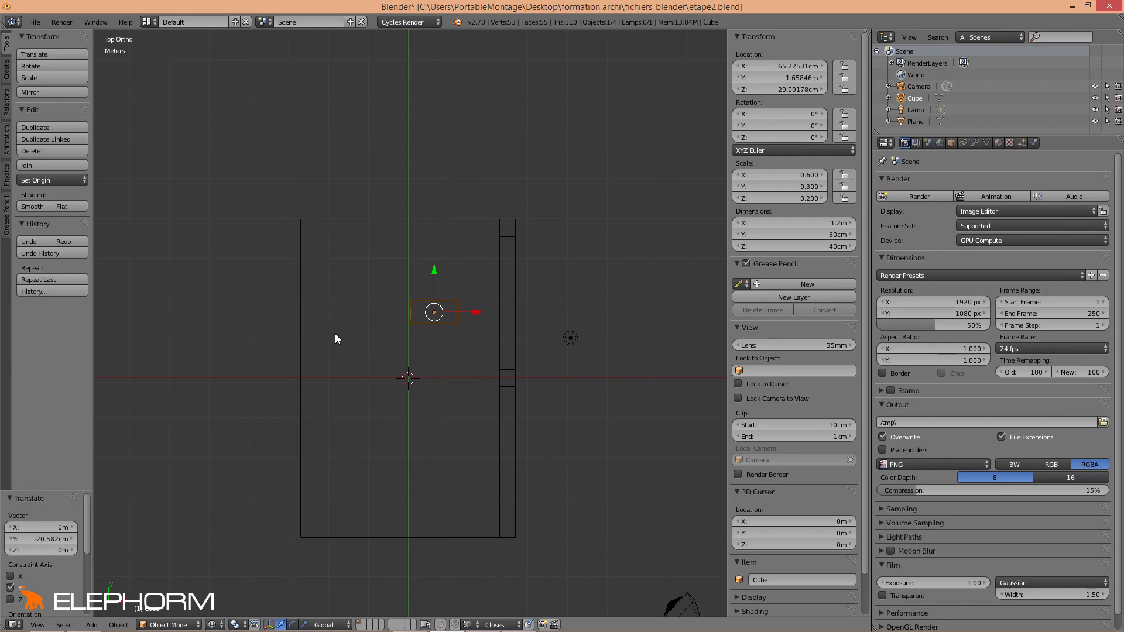
# In Edit Mode, add a single centred loop cut running along the cube's length, splitting its width in half
pyautogui.moveTo(507, 377); pyautogui.dragTo(492, 260, button='middle')
pyautogui.scroll(6, 491, 275)
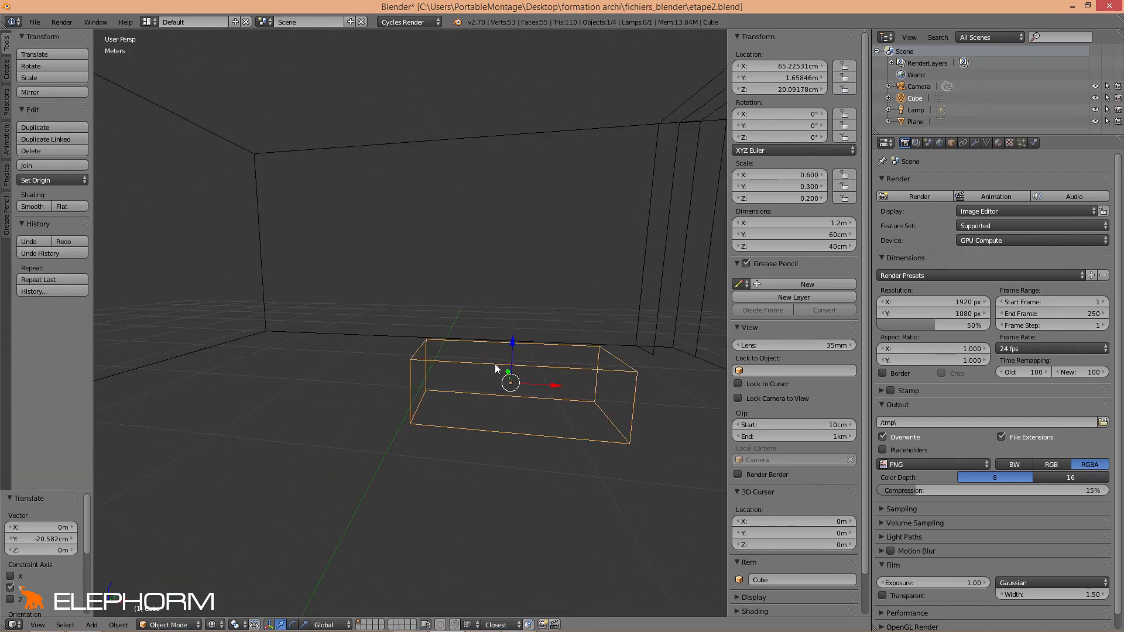
pyautogui.moveTo(508, 380); pyautogui.dragTo(417, 307, button='middle')
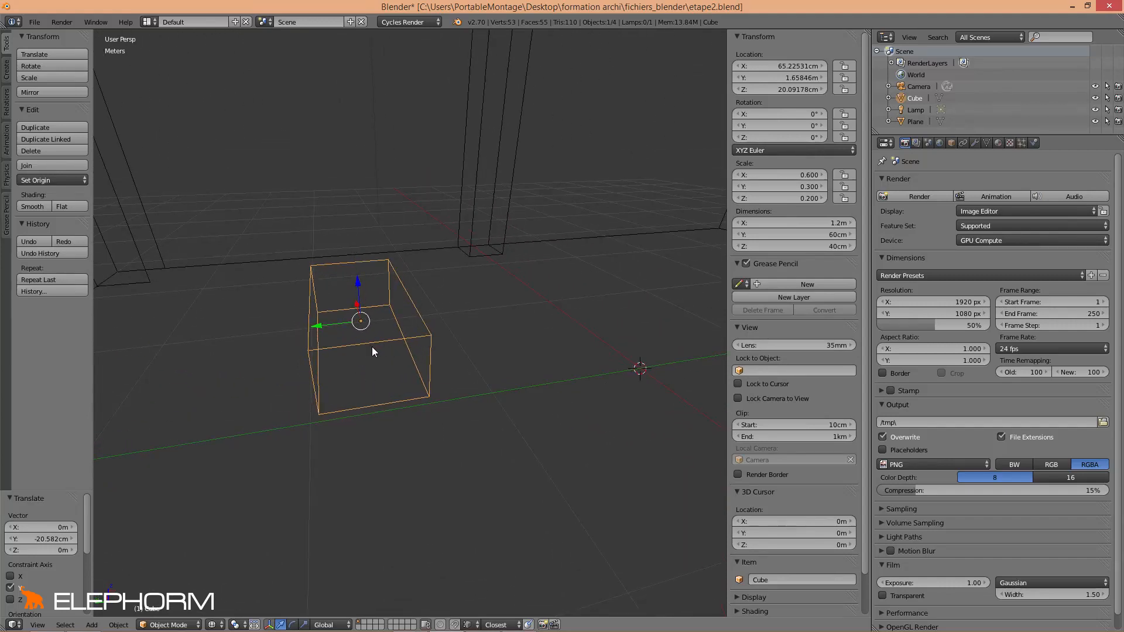
pyautogui.press('Tab')
pyautogui.moveTo(373, 349); pyautogui.dragTo(368, 363, button='middle')
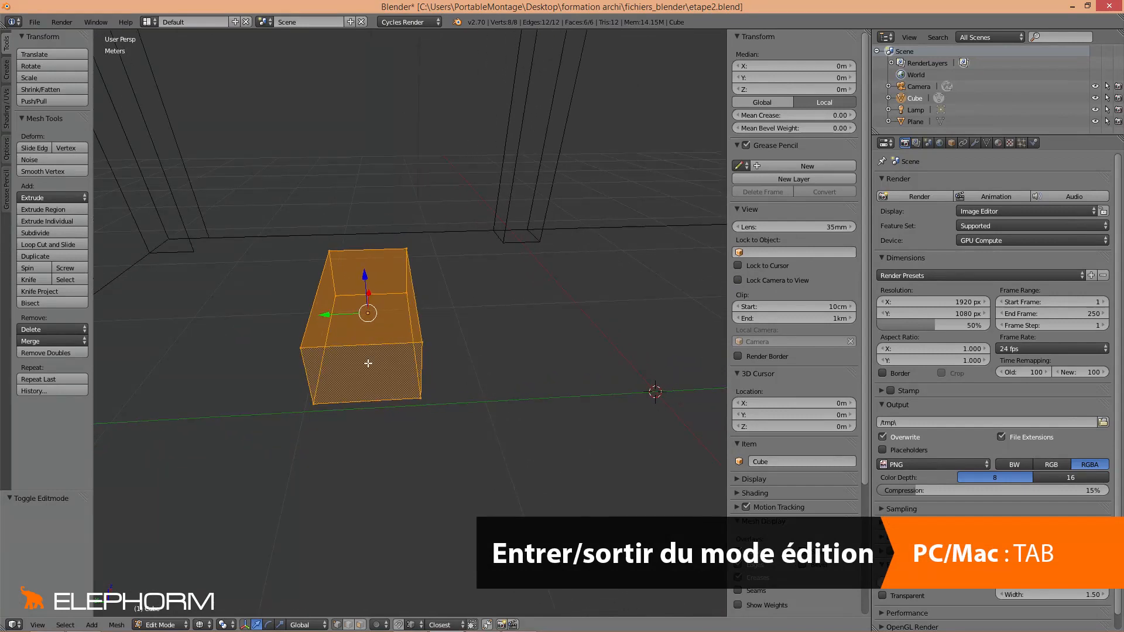
pyautogui.hotkey('ctrl', 'r')
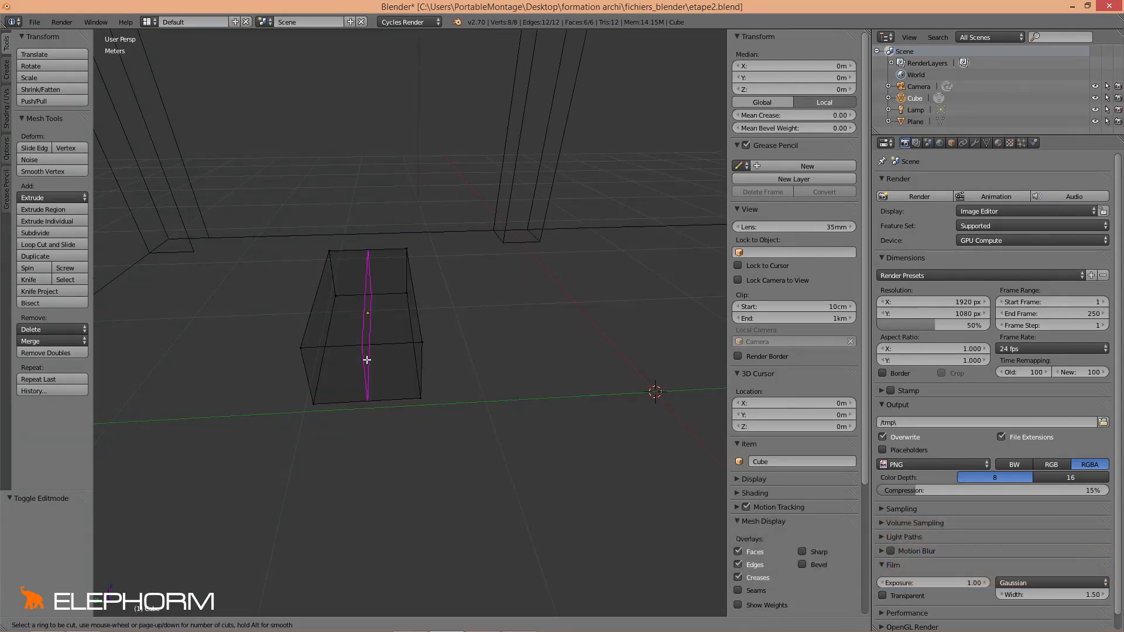
pyautogui.click(367, 362)
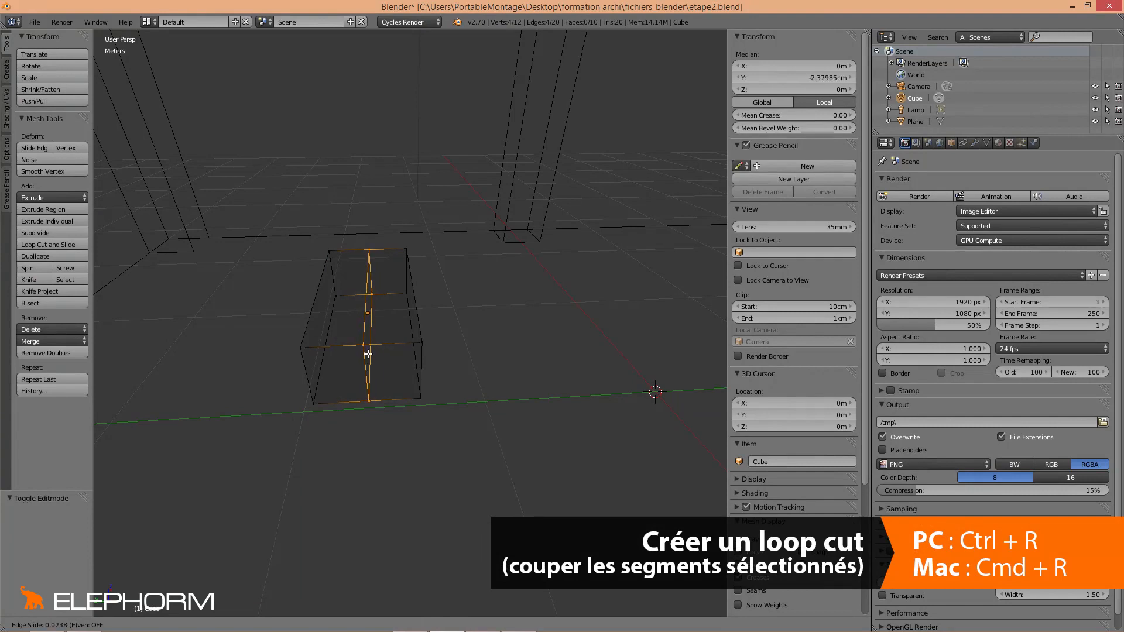
pyautogui.rightClick(374, 354)
# Select the four outer vertices of the cube's long side on the +Y half, one at a time
pyautogui.moveTo(374, 354); pyautogui.dragTo(369, 259, button='middle')
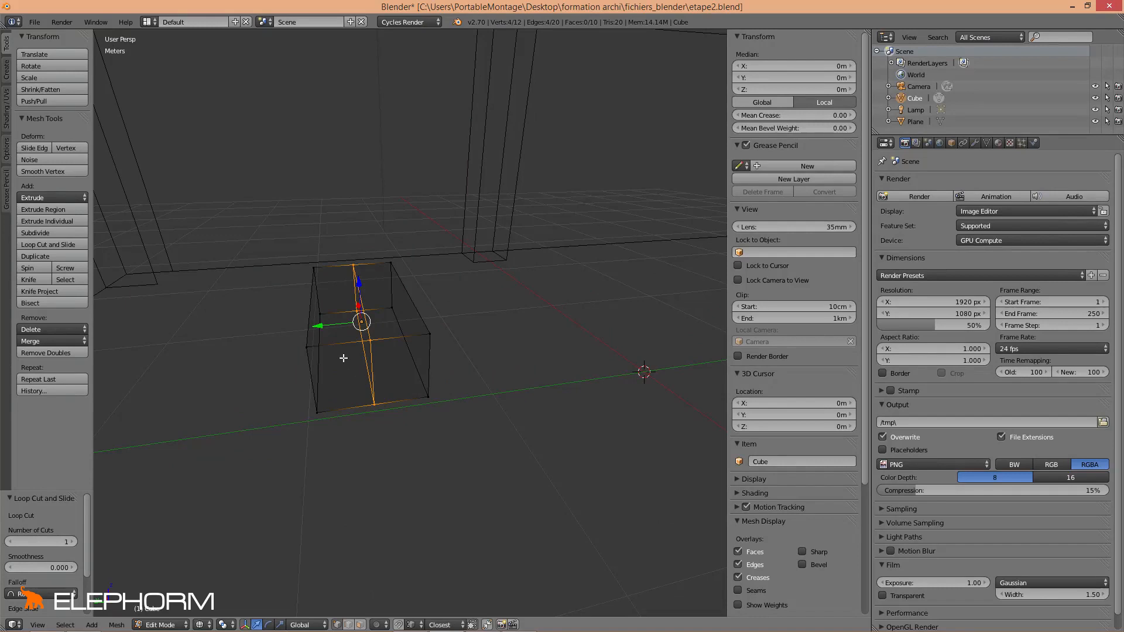
pyautogui.rightClick(299, 356)
pyautogui.keyDown('shift'); pyautogui.rightClick(310, 395); pyautogui.keyUp('shift')
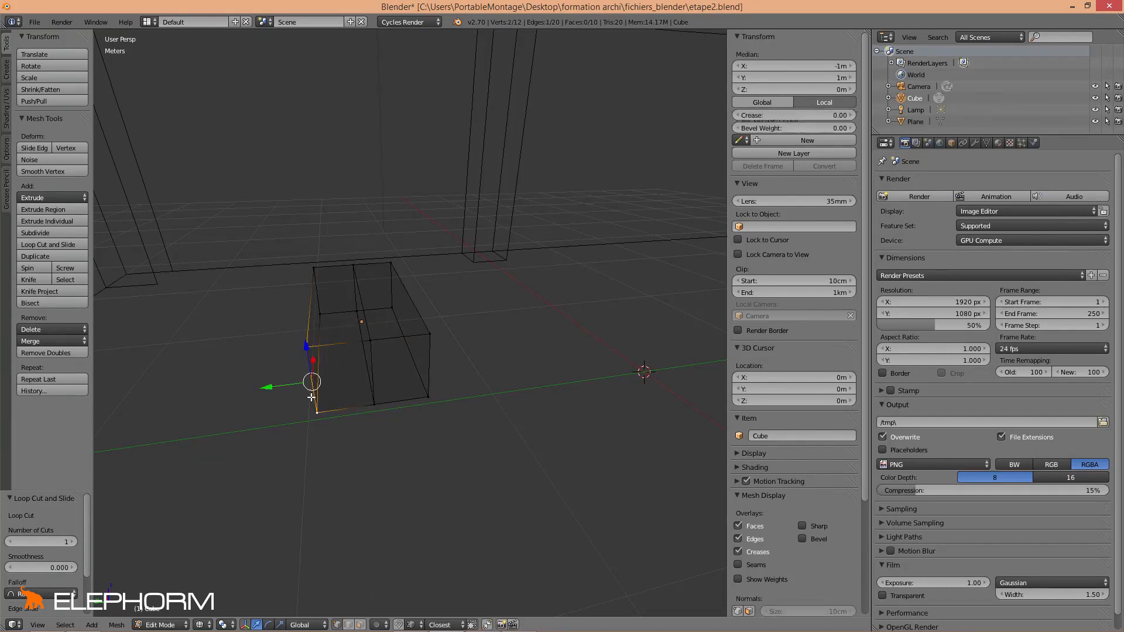
pyautogui.keyDown('shift'); pyautogui.rightClick(315, 278); pyautogui.keyUp('shift')
pyautogui.keyDown('shift'); pyautogui.rightClick(319, 312); pyautogui.keyUp('shift')
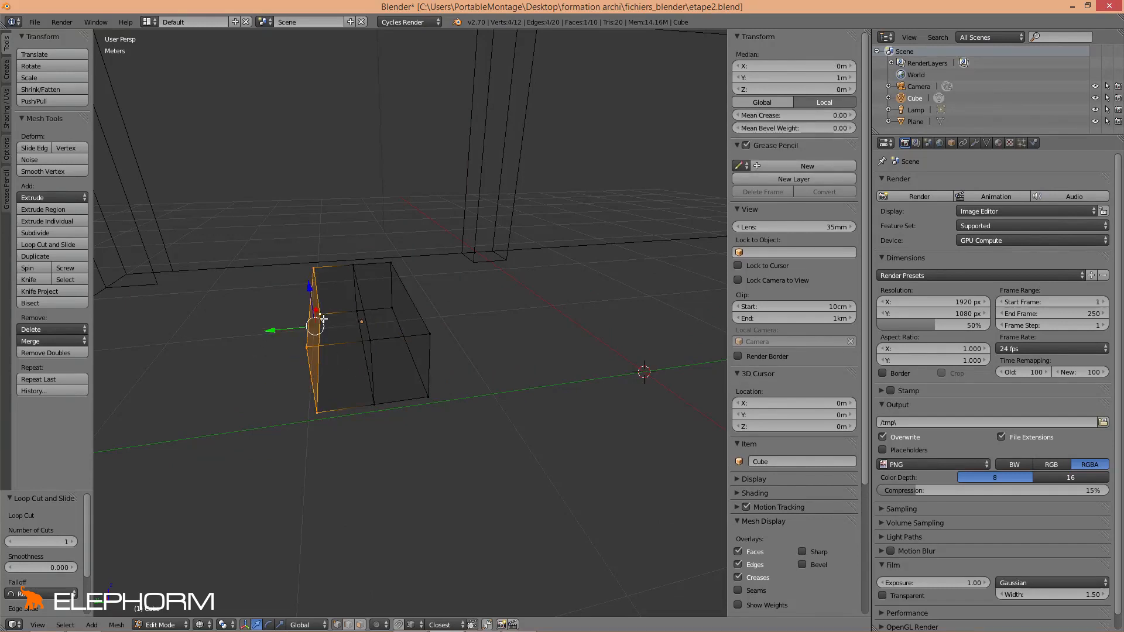
pyautogui.moveTo(329, 332); pyautogui.dragTo(292, 340, button='middle')
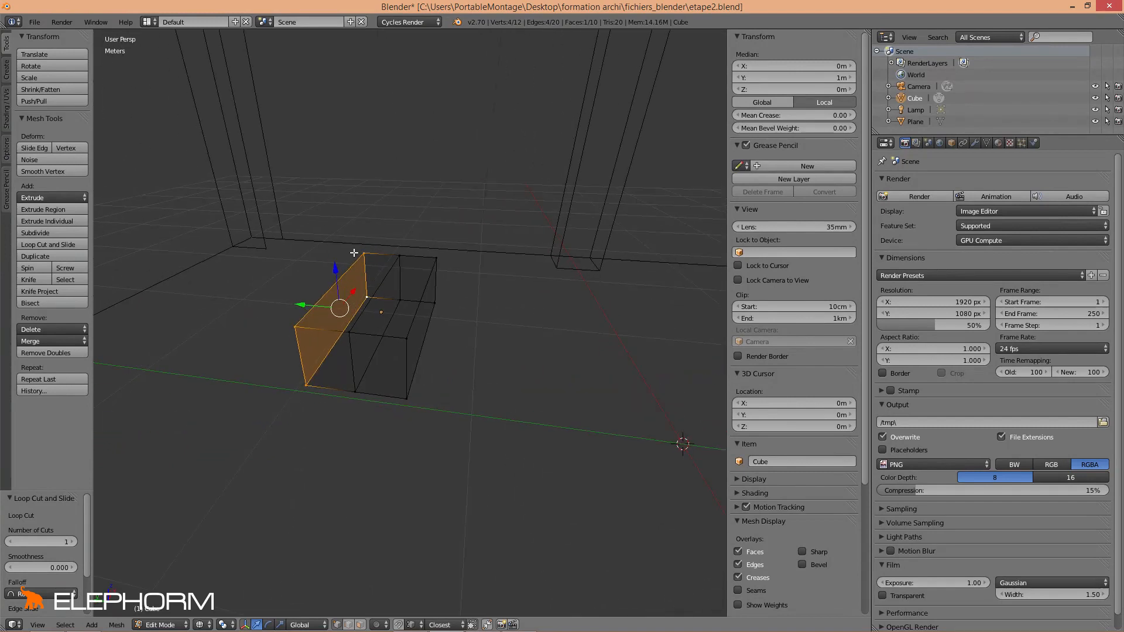
pyautogui.moveTo(313, 377); pyautogui.dragTo(309, 381, button='middle')
# Using Circle Select, select the four outer vertices on the cube's +Y side and delete them as vertices, leaving half the block
pyautogui.rightClick(307, 392)
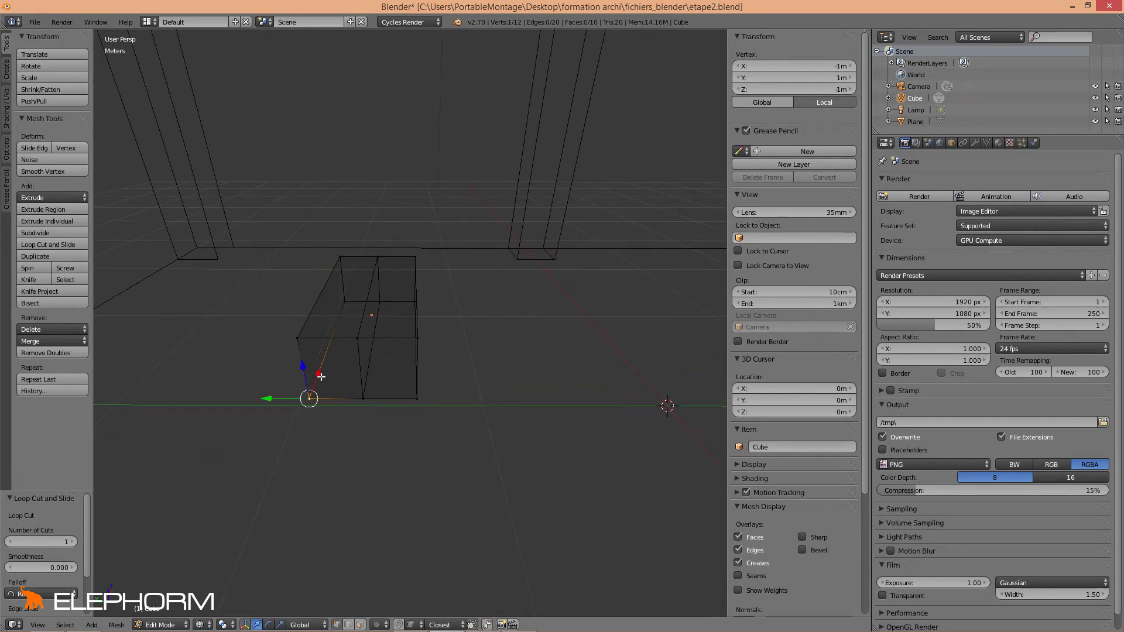
pyautogui.press('c')
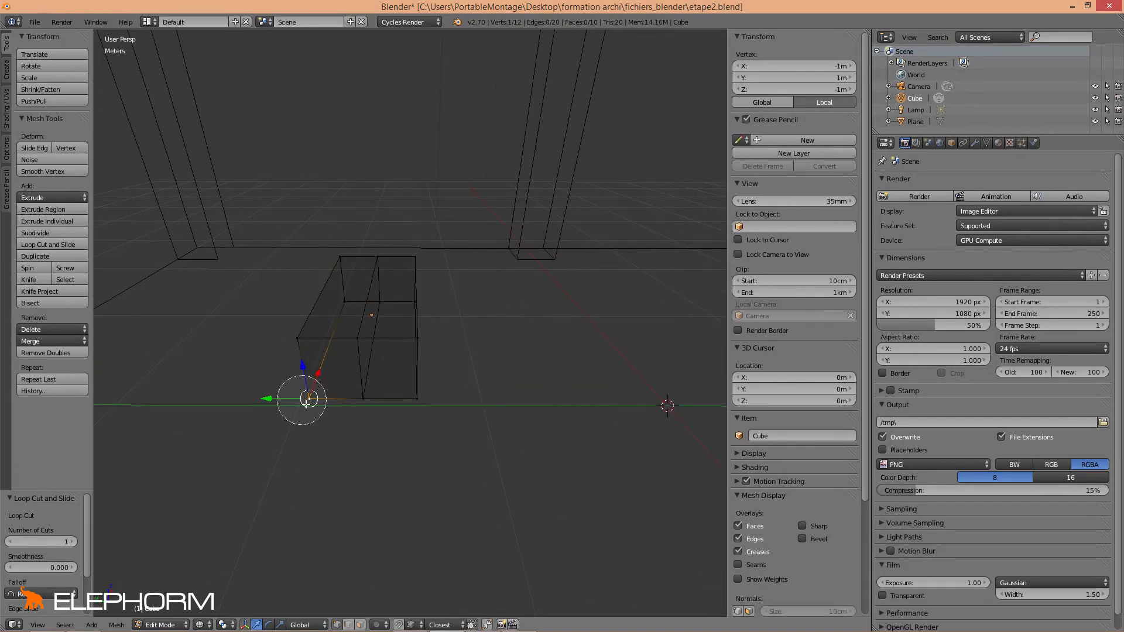
pyautogui.click(297, 357)
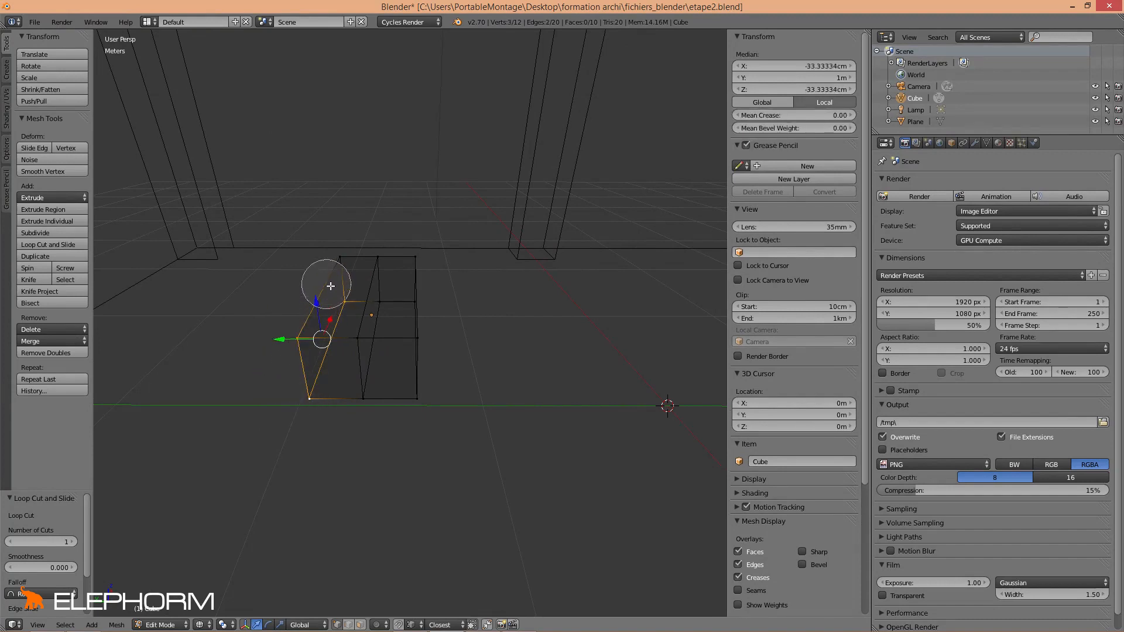
pyautogui.click(319, 263)
pyautogui.rightClick(330, 271)
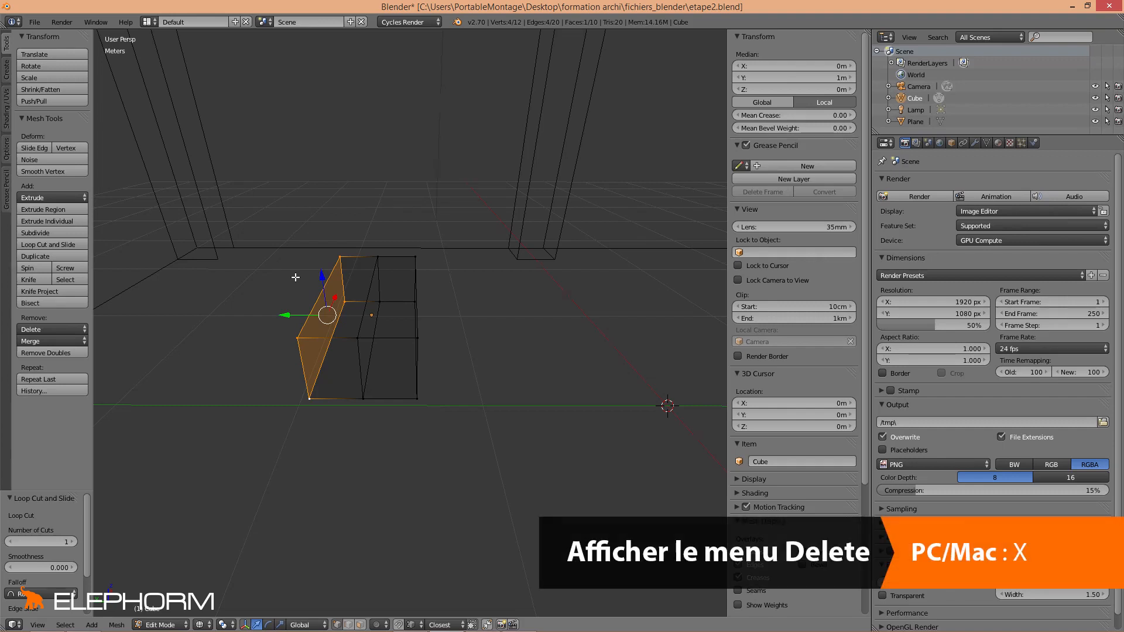
pyautogui.press('x')
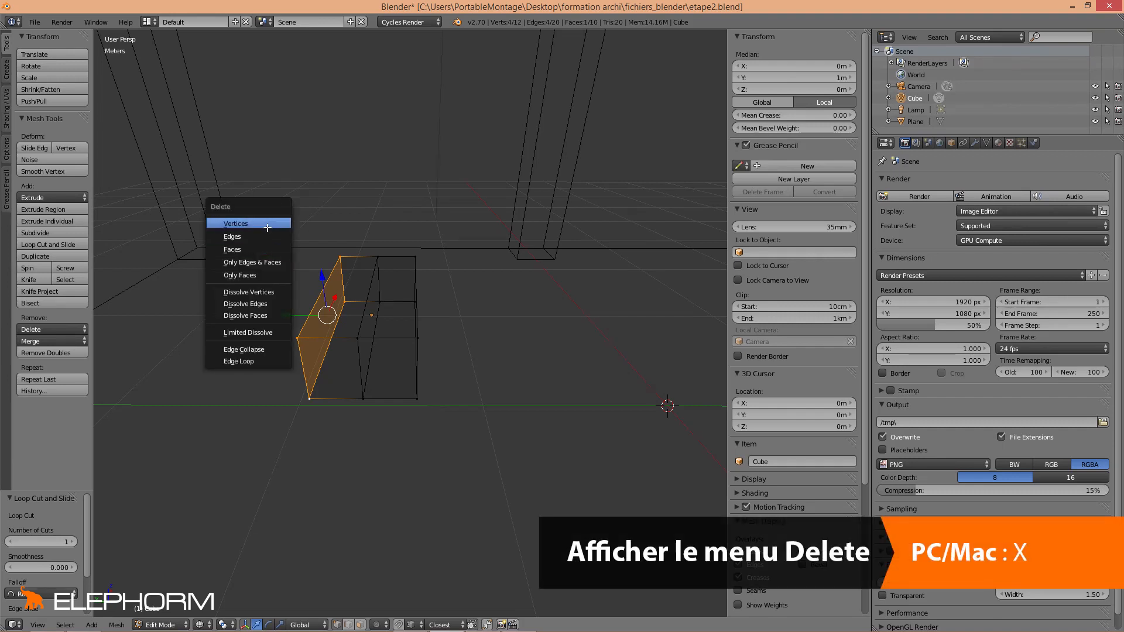
pyautogui.click(235, 224)
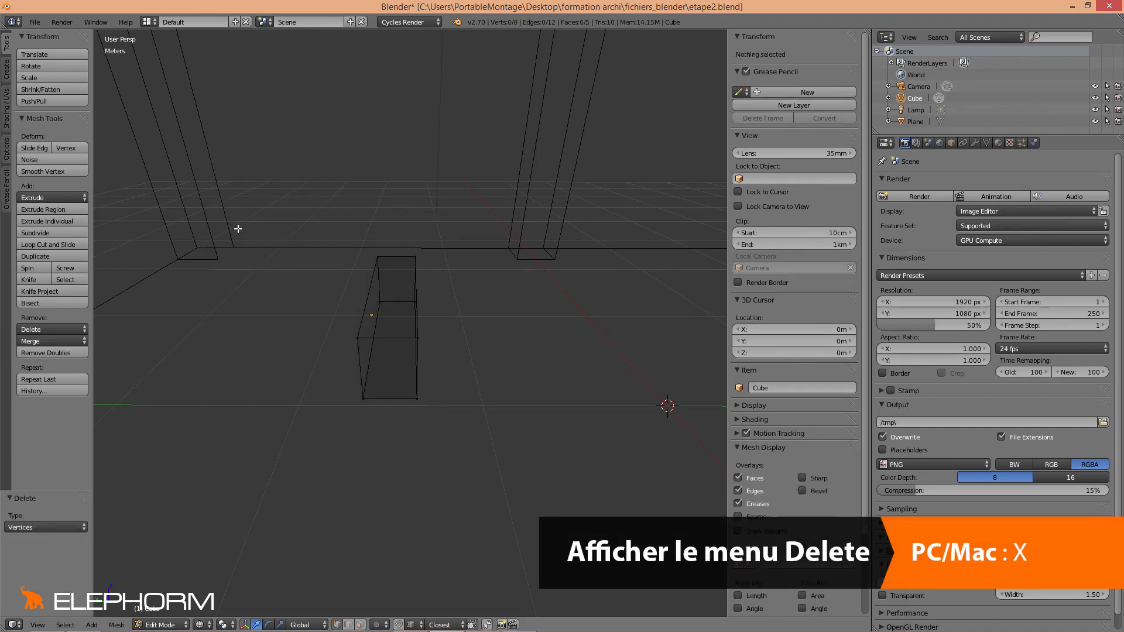
pyautogui.moveTo(409, 412)
pyautogui.mouseDown(button='middle')
pyautogui.moveTo(459, 404)
pyautogui.moveTo(361, 407)
pyautogui.moveTo(421, 404)
pyautogui.mouseUp(button='middle')
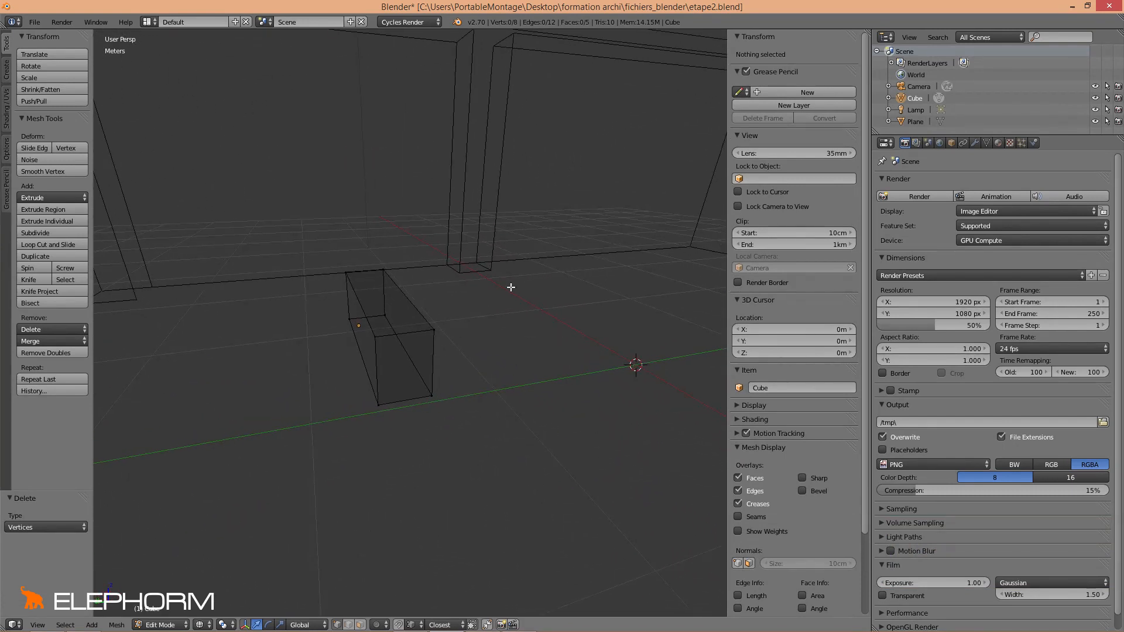
# In Object Mode, add a Mirror modifier to the half block, with the X axis disabled and the Y axis enabled
pyautogui.press('Tab')
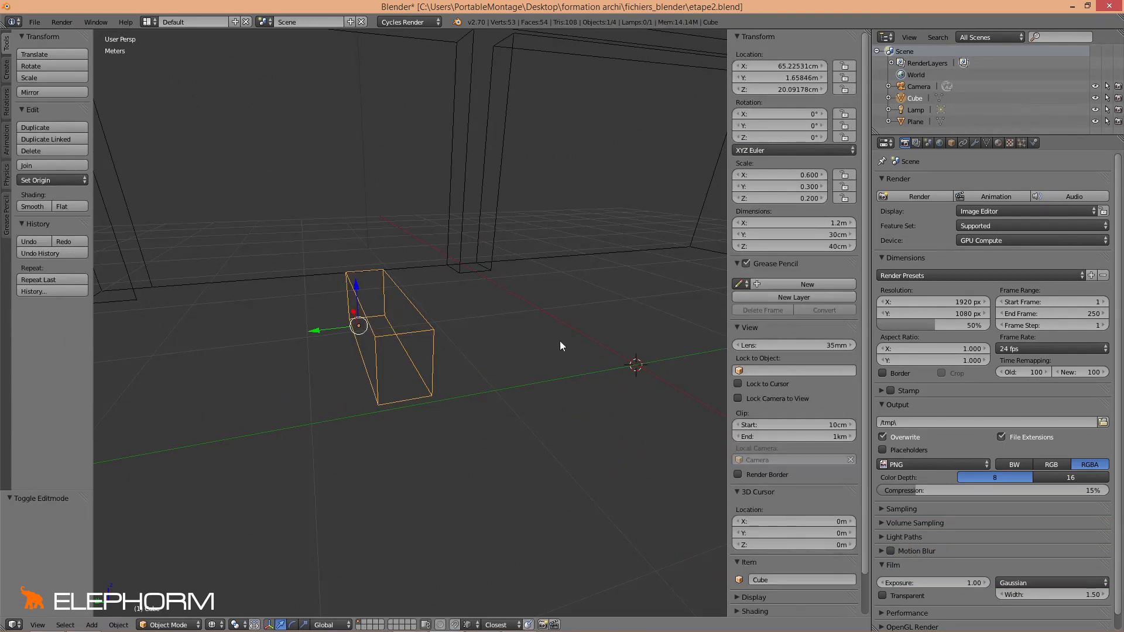
pyautogui.click(974, 141)
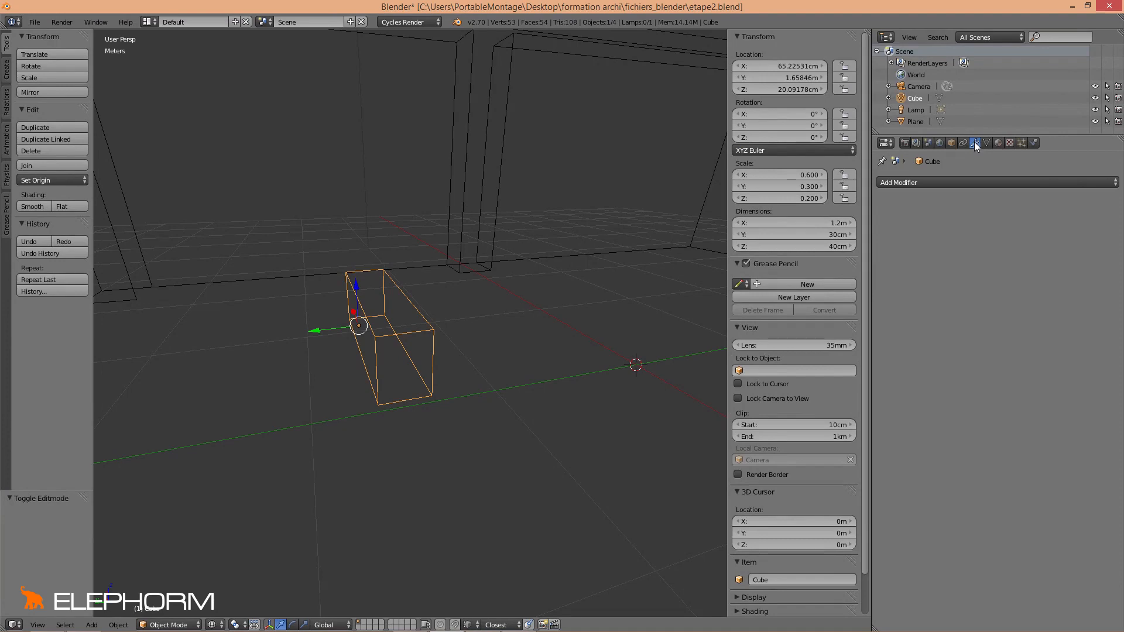
pyautogui.click(940, 183)
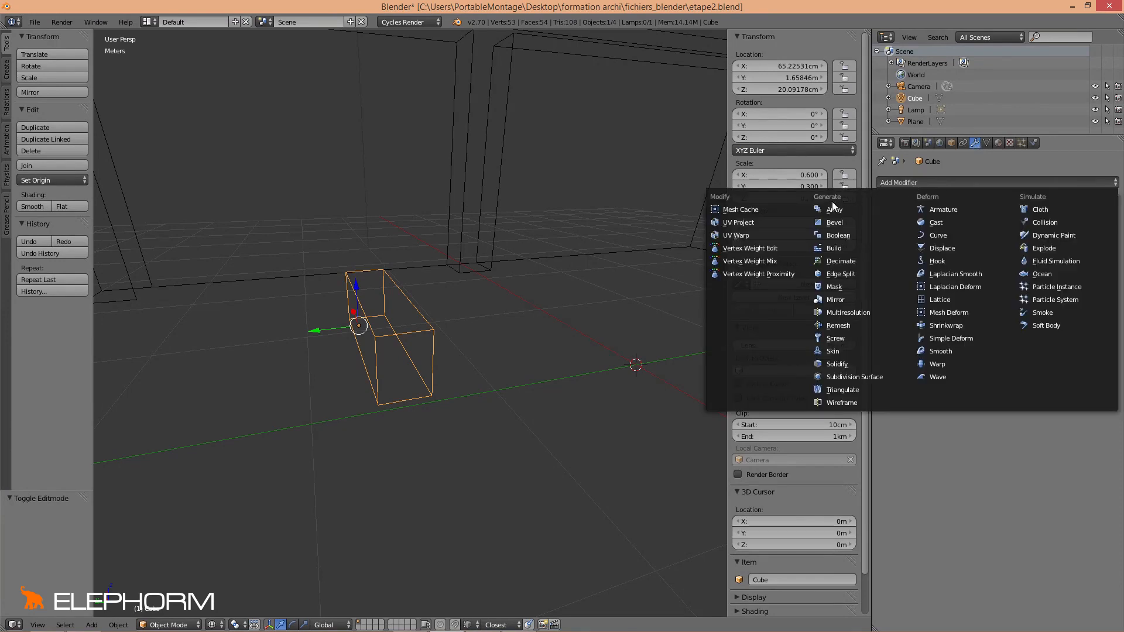
pyautogui.click(834, 300)
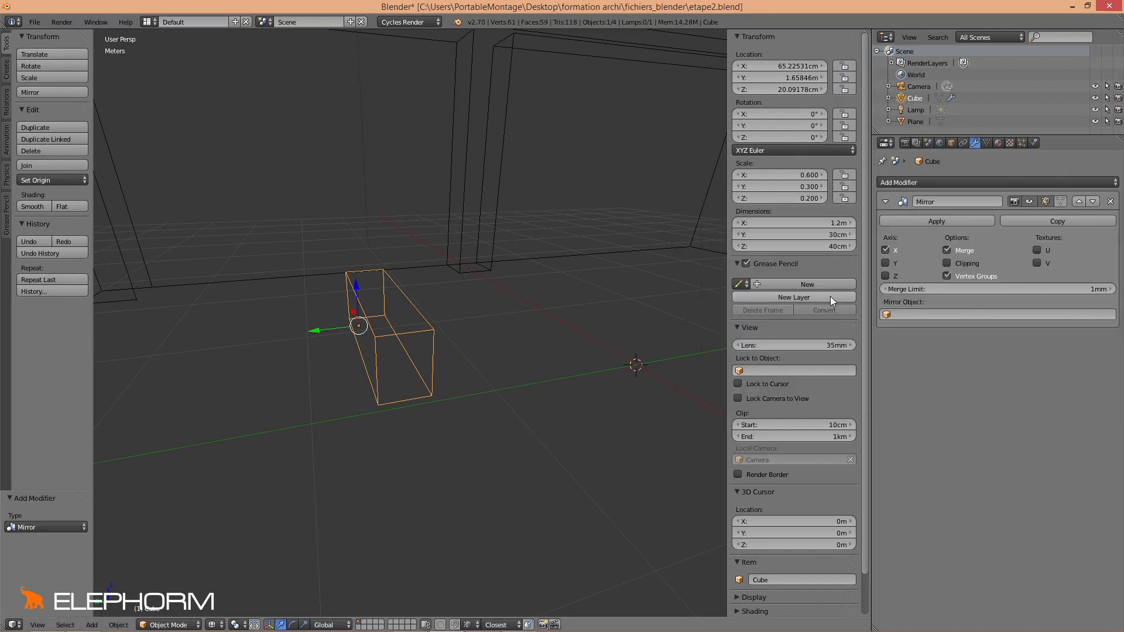
pyautogui.moveTo(591, 304); pyautogui.dragTo(539, 312, button='middle')
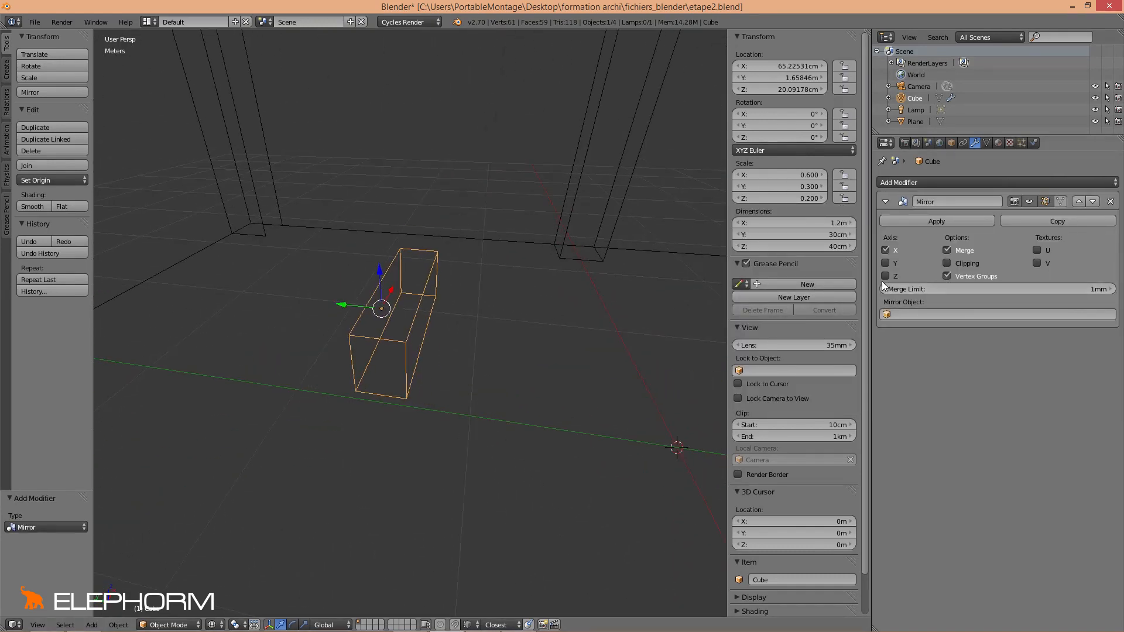
pyautogui.click(886, 248)
pyautogui.click(885, 264)
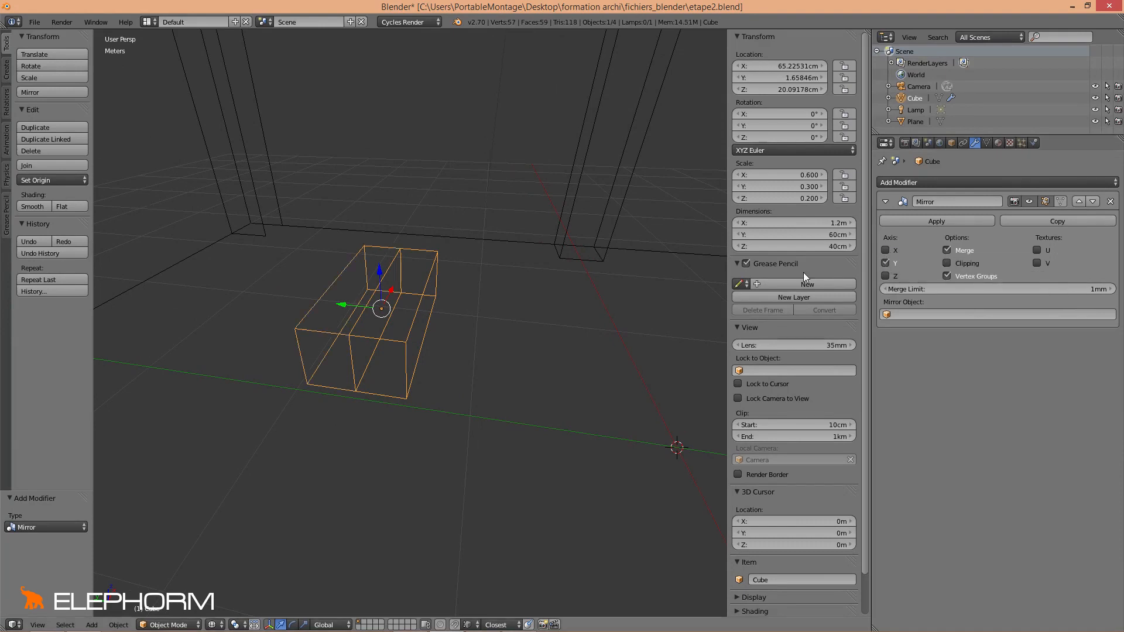
# Switch the viewport to solid shading and inspect the mirrored block from several sides
pyautogui.moveTo(455, 315)
pyautogui.mouseDown(button='middle')
pyautogui.moveTo(520, 296)
pyautogui.moveTo(509, 281)
pyautogui.moveTo(434, 321)
pyautogui.moveTo(451, 320)
pyautogui.moveTo(425, 303)
pyautogui.moveTo(437, 291)
pyautogui.moveTo(424, 282)
pyautogui.moveTo(509, 324)
pyautogui.mouseUp(button='middle')
pyautogui.press('z')
pyautogui.moveTo(530, 263); pyautogui.dragTo(486, 336, button='middle')
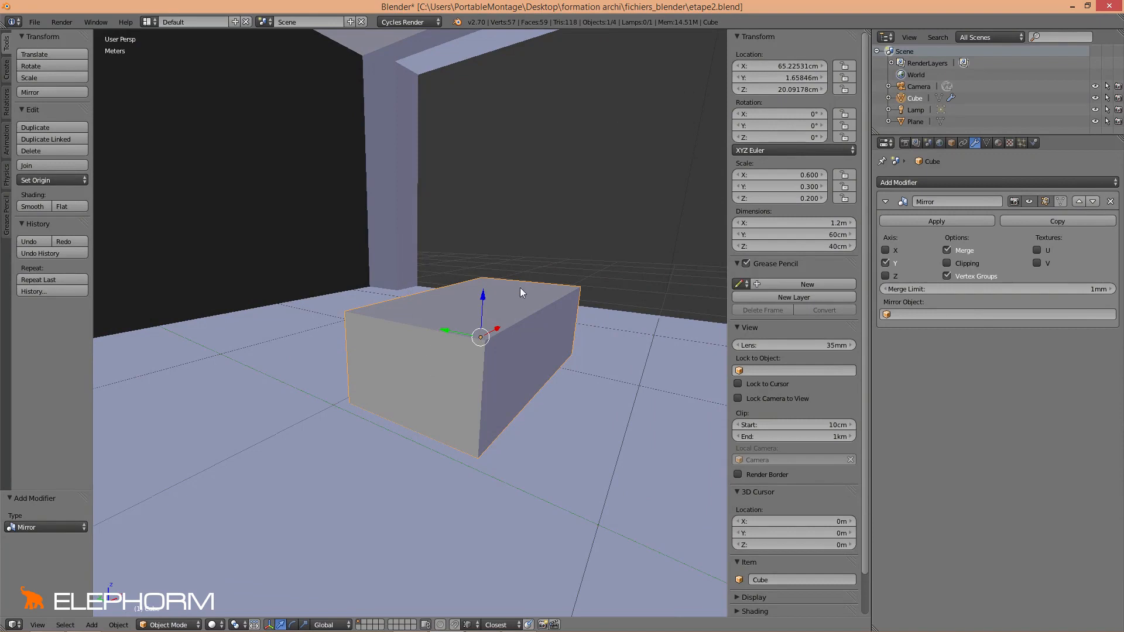
pyautogui.moveTo(493, 363); pyautogui.dragTo(335, 353, button='middle')
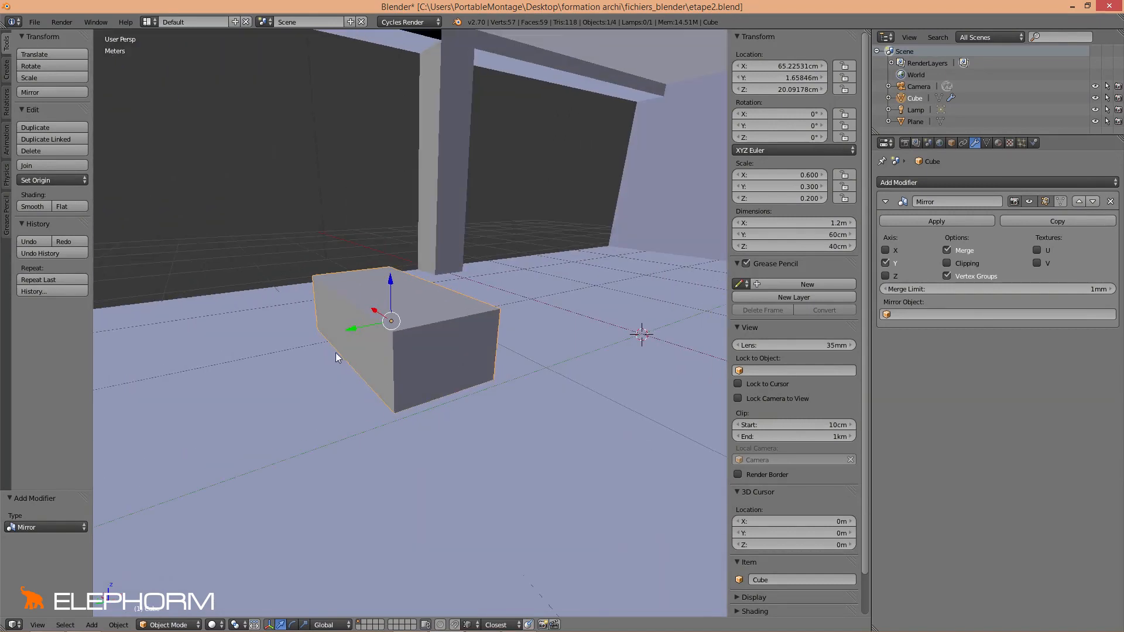
pyautogui.moveTo(539, 391); pyautogui.dragTo(437, 389, button='middle')
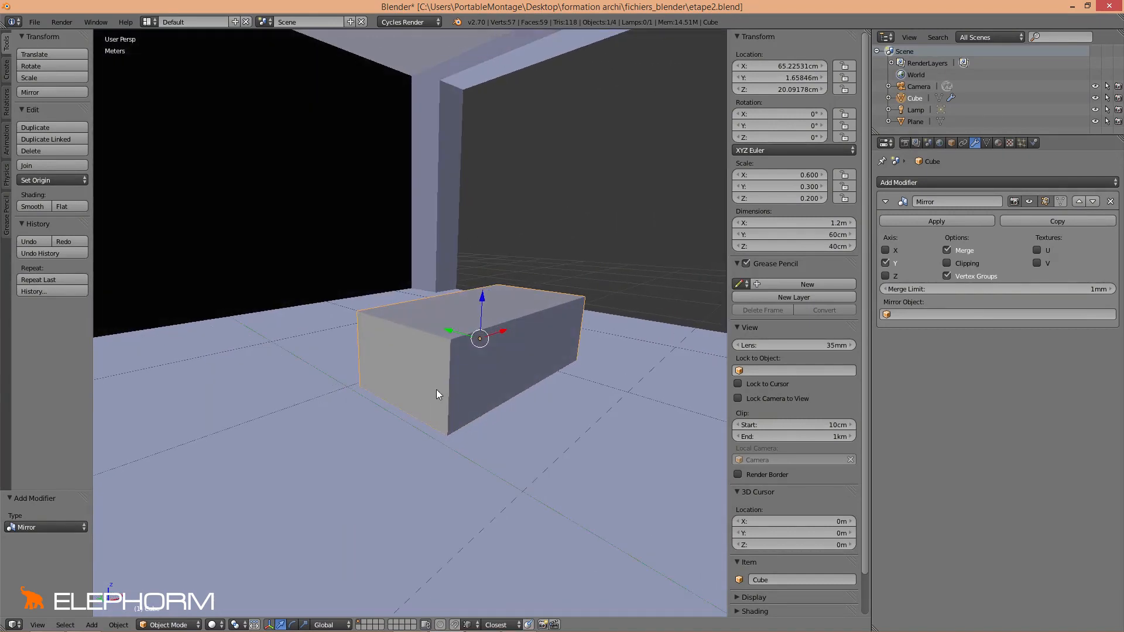
# In Edit Mode with face selection, select the block's long vertical side face and try insetting it
pyautogui.press('Tab')
pyautogui.moveTo(537, 404); pyautogui.dragTo(509, 397, button='middle')
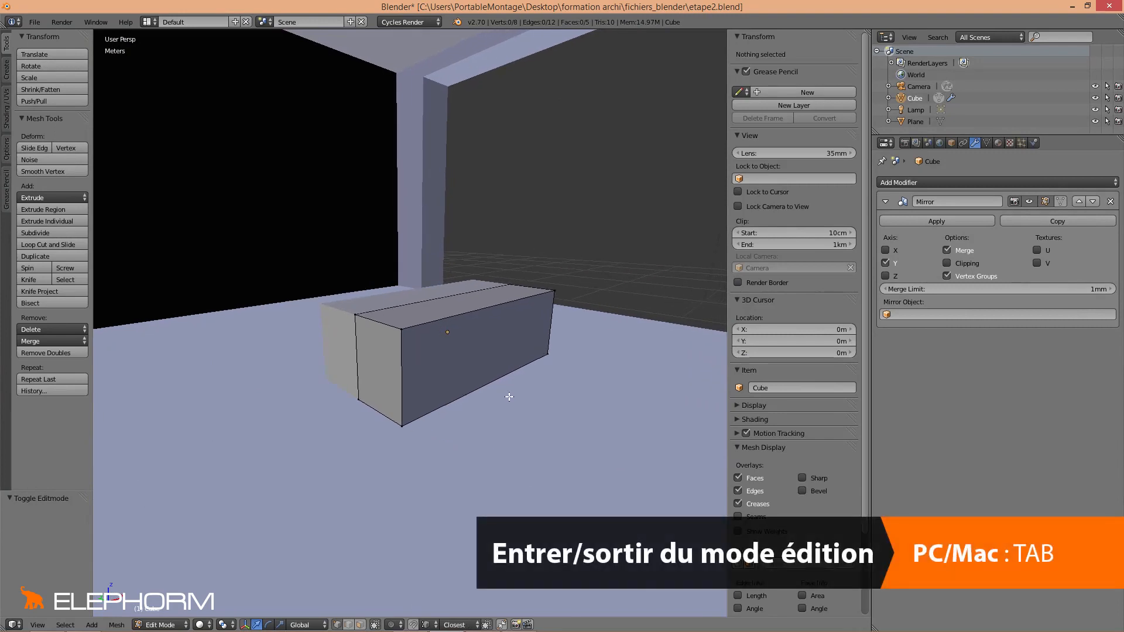
pyautogui.click(360, 624)
pyautogui.rightClick(508, 364)
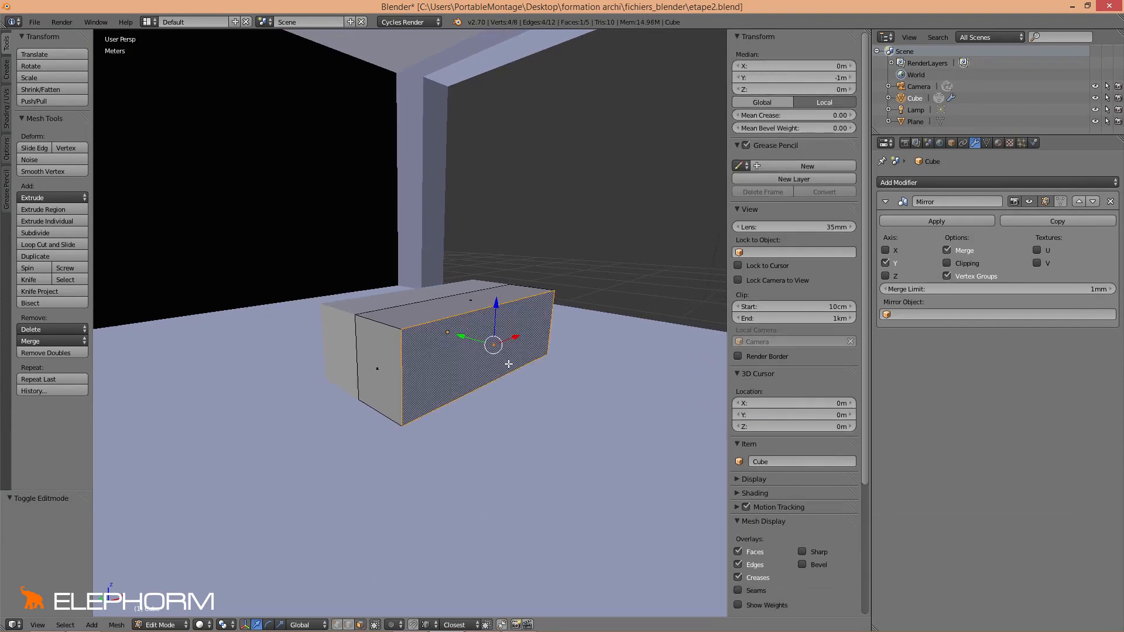
pyautogui.moveTo(509, 364); pyautogui.dragTo(376, 378, button='middle')
pyautogui.scroll(3, 414, 402)
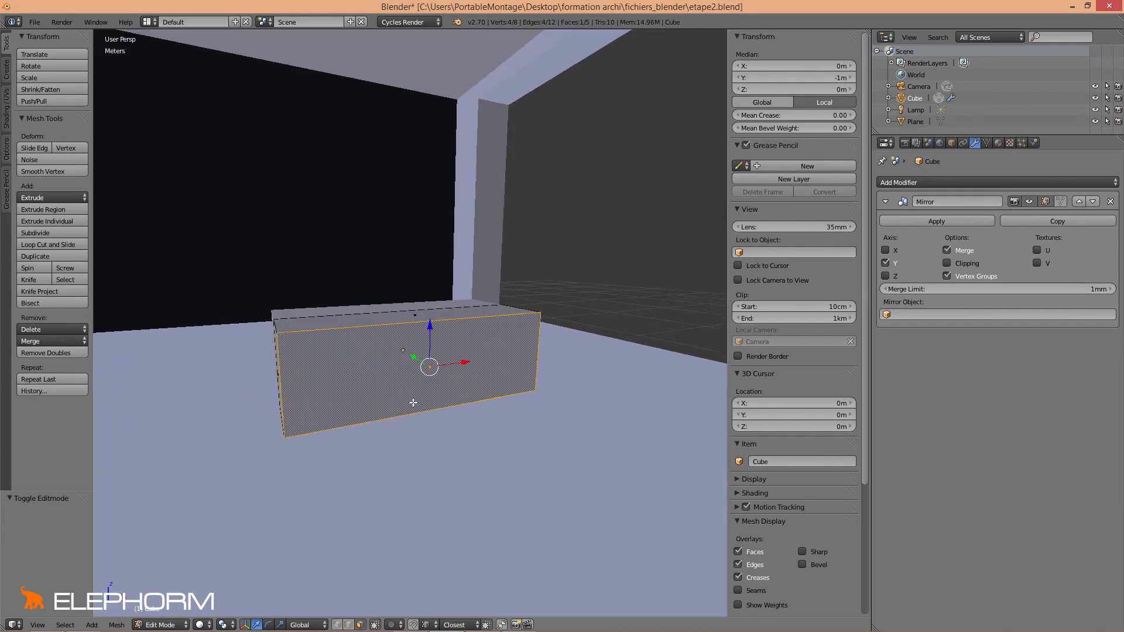
pyautogui.moveTo(484, 415); pyautogui.dragTo(454, 419, button='middle')
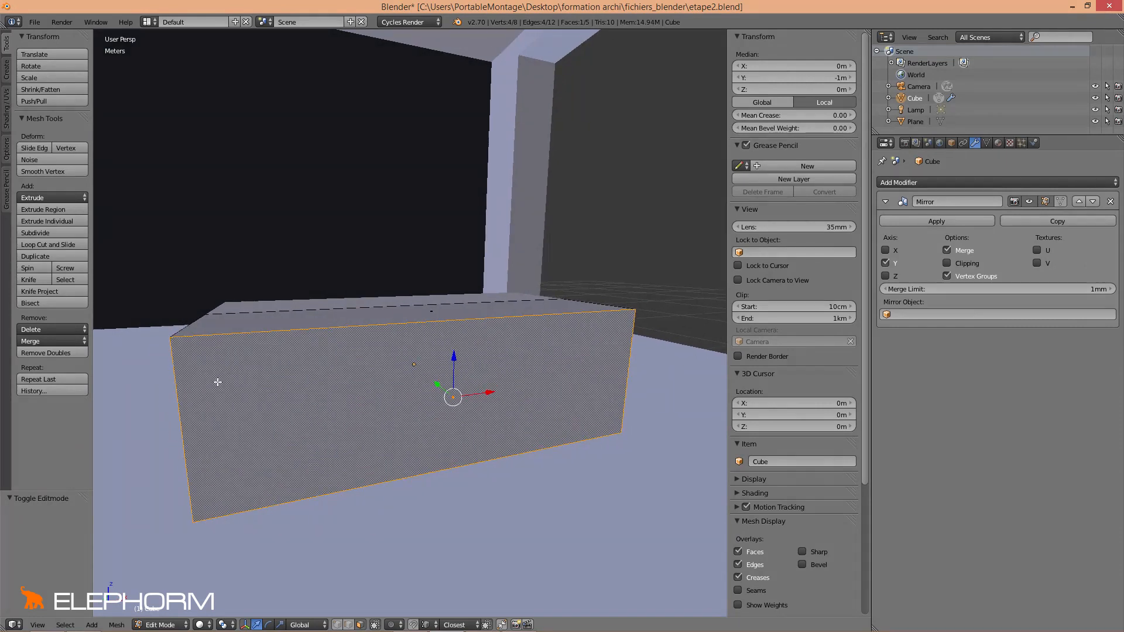
pyautogui.press('i')
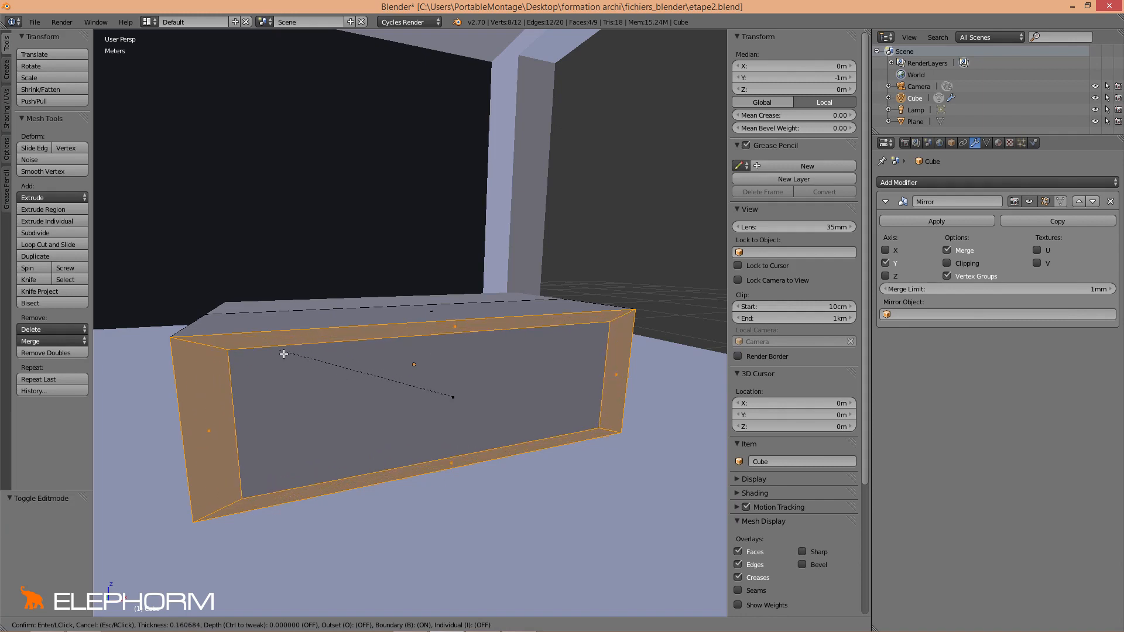
pyautogui.press('Escape')
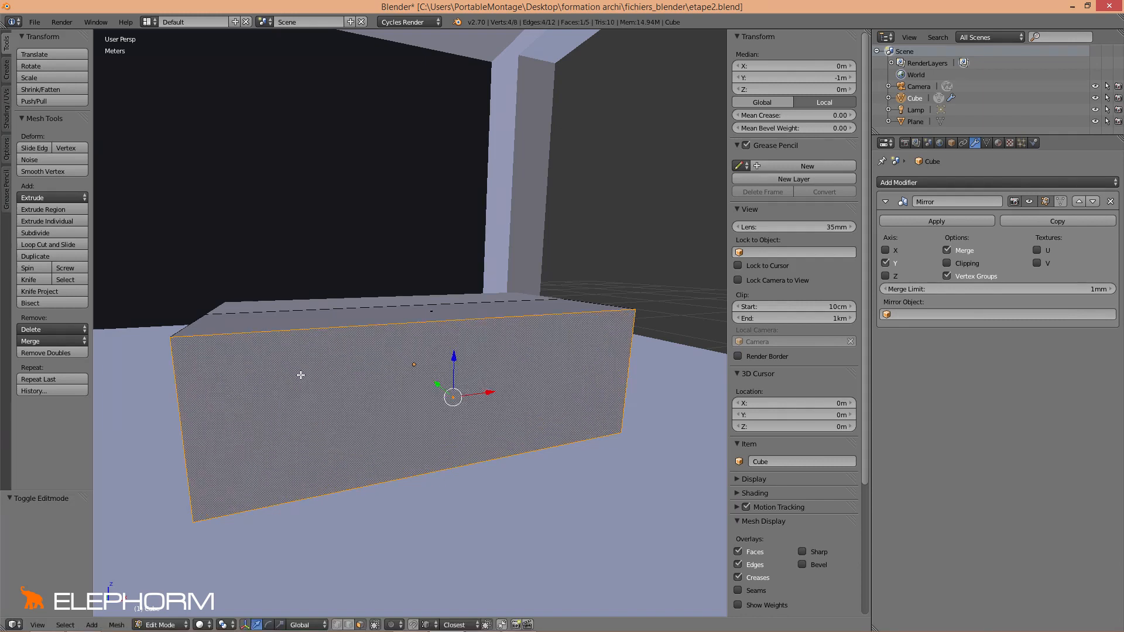
# Apply the block's rotation and scale in Object Mode, and return to editing its mesh
pyautogui.press('Tab')
pyautogui.moveTo(297, 375); pyautogui.dragTo(379, 378, button='middle')
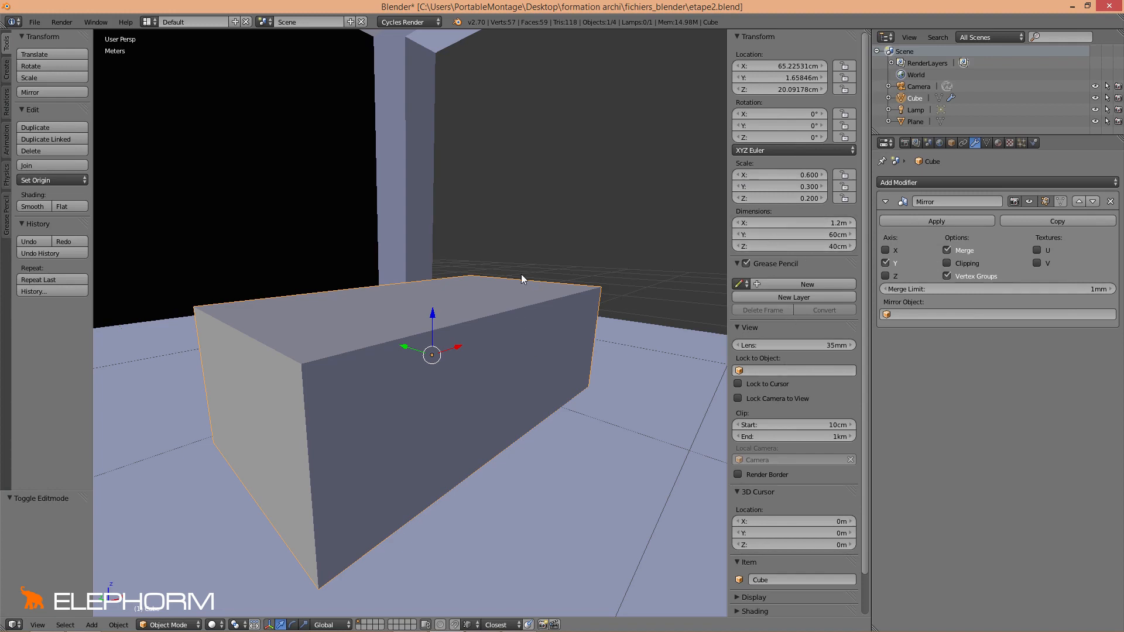
pyautogui.hotkey('ctrl', 'a')
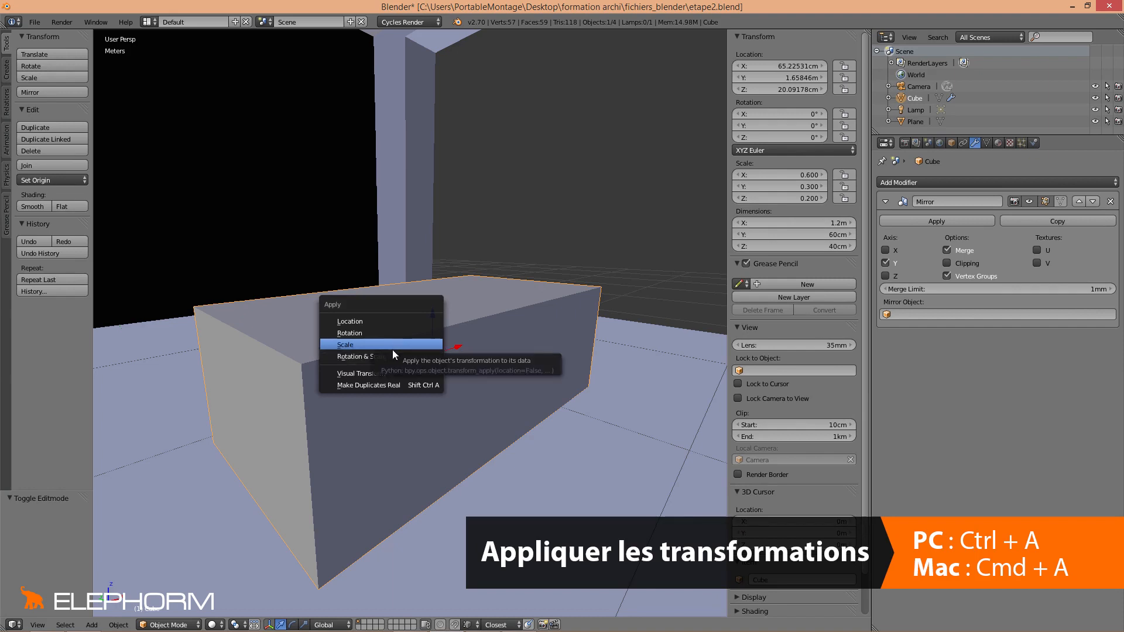
pyautogui.click(392, 353)
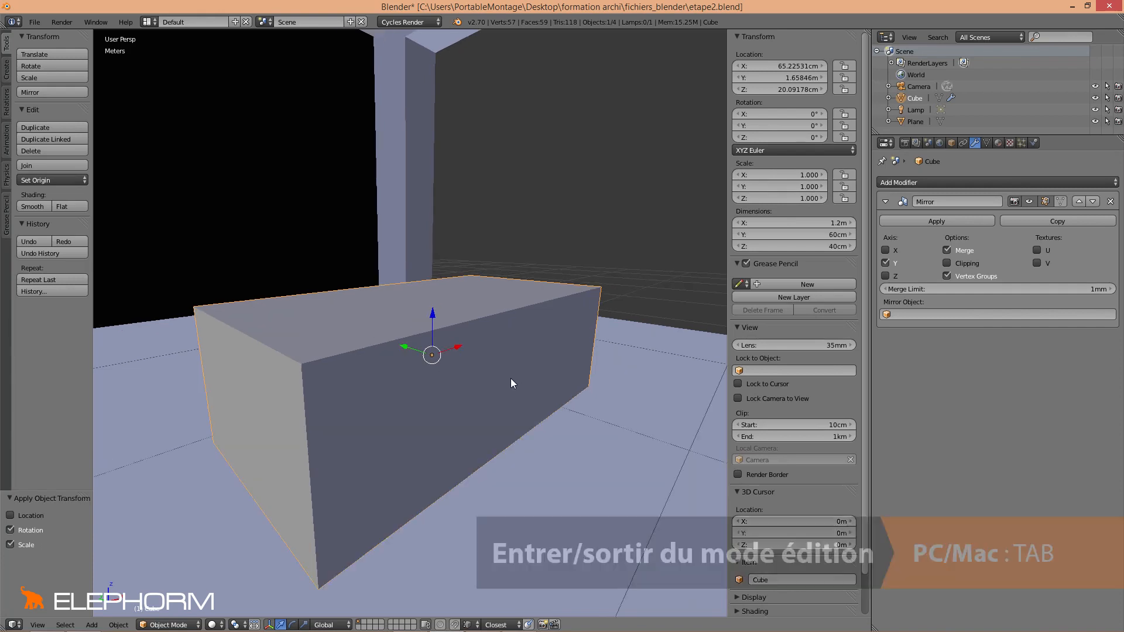
pyautogui.press('Tab')
pyautogui.moveTo(512, 411)
pyautogui.mouseDown(button='middle')
pyautogui.moveTo(494, 401)
pyautogui.moveTo(515, 402)
pyautogui.mouseUp(button='middle')
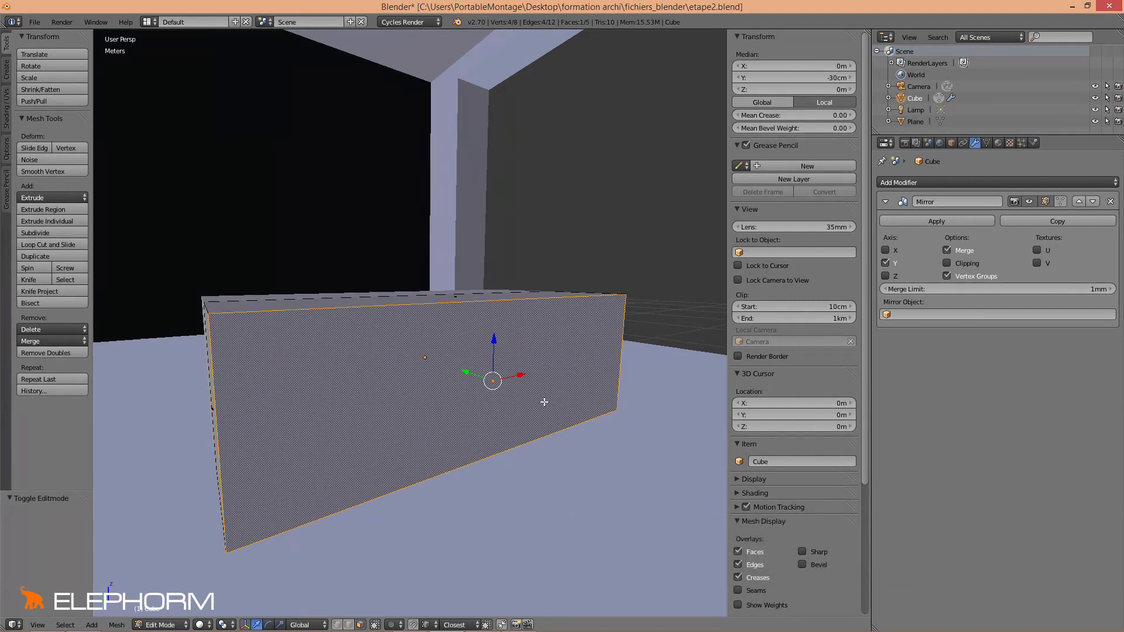
# Try an inset of about 0.031 on the selected long side face, and undo it
pyautogui.press('i')
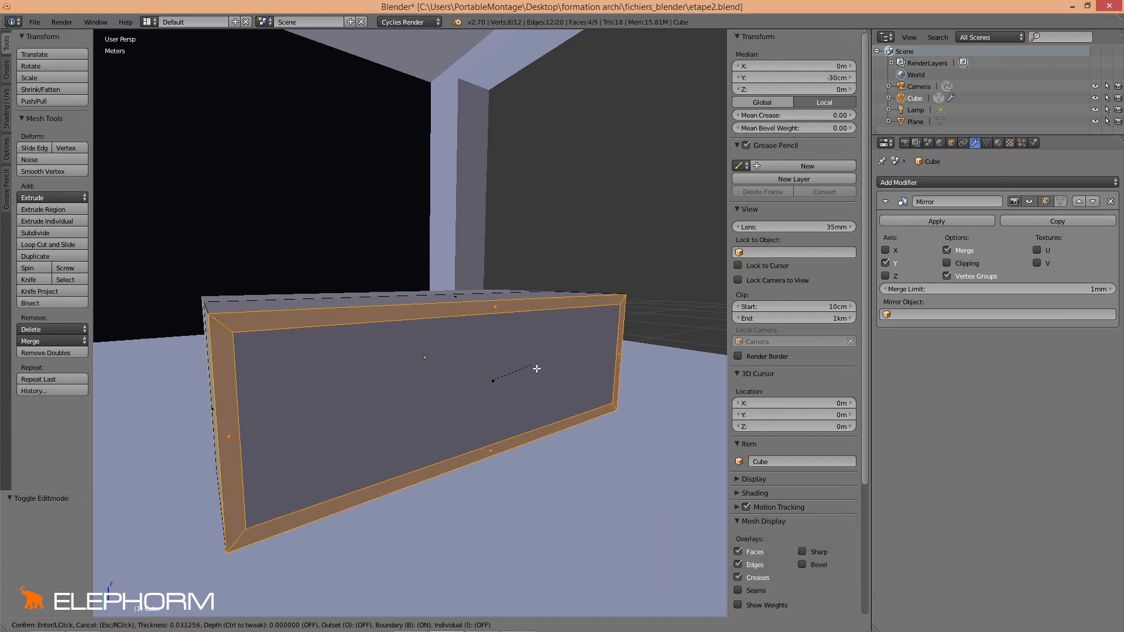
pyautogui.click(536, 368)
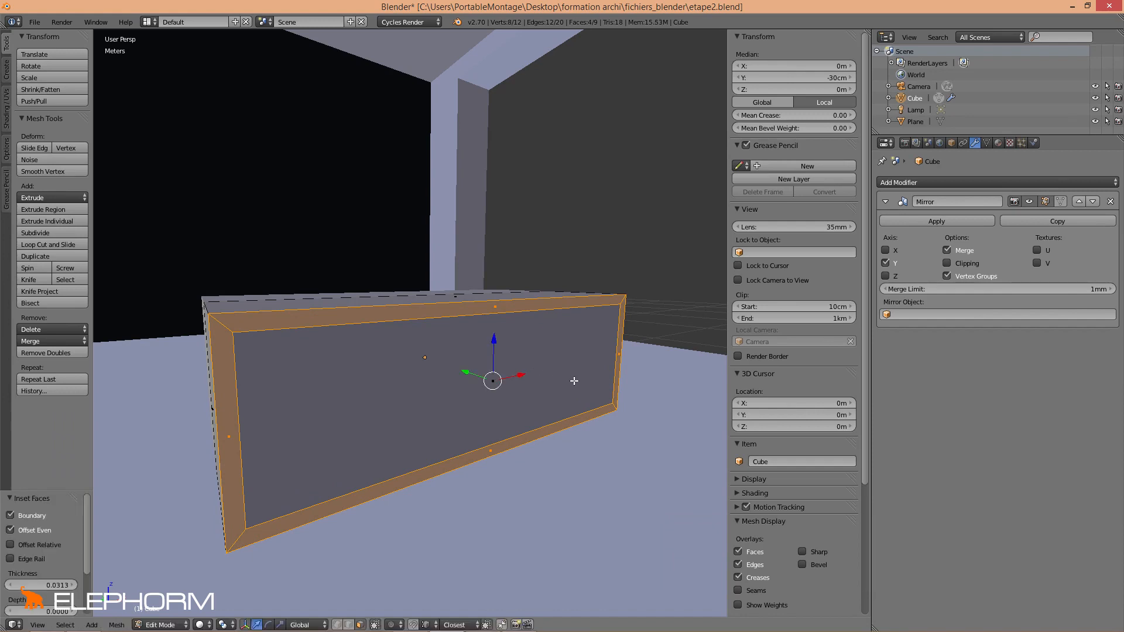
pyautogui.moveTo(575, 380); pyautogui.dragTo(510, 386, button='middle')
pyautogui.hotkey('ctrl', 'z')
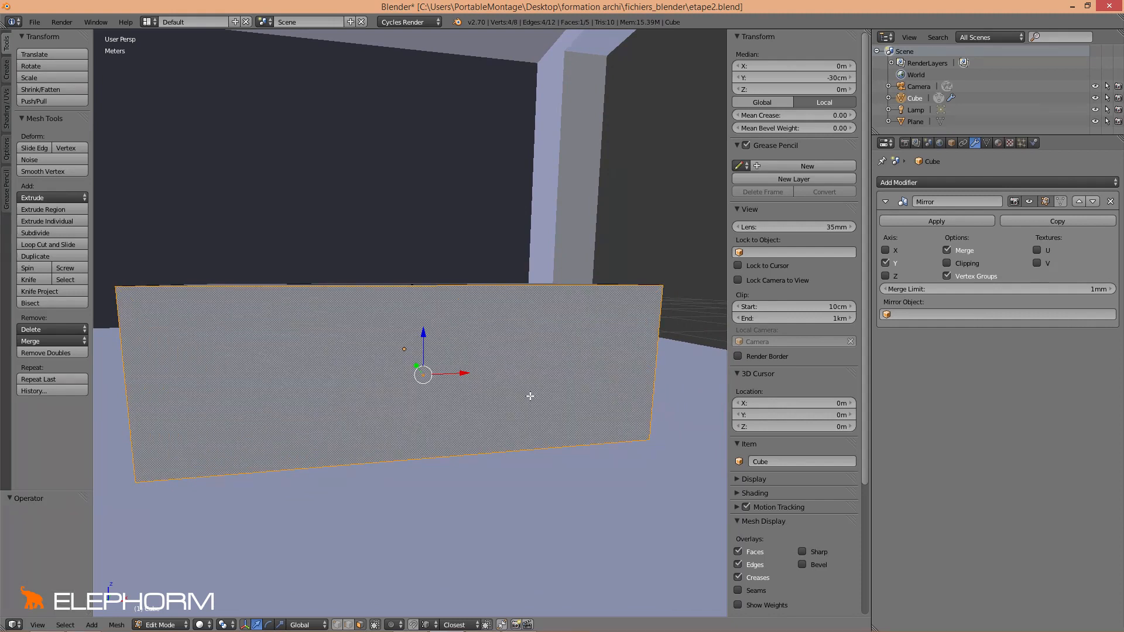
# Inset the selected long side face evenly with a thickness of about 0.046
pyautogui.press('i')
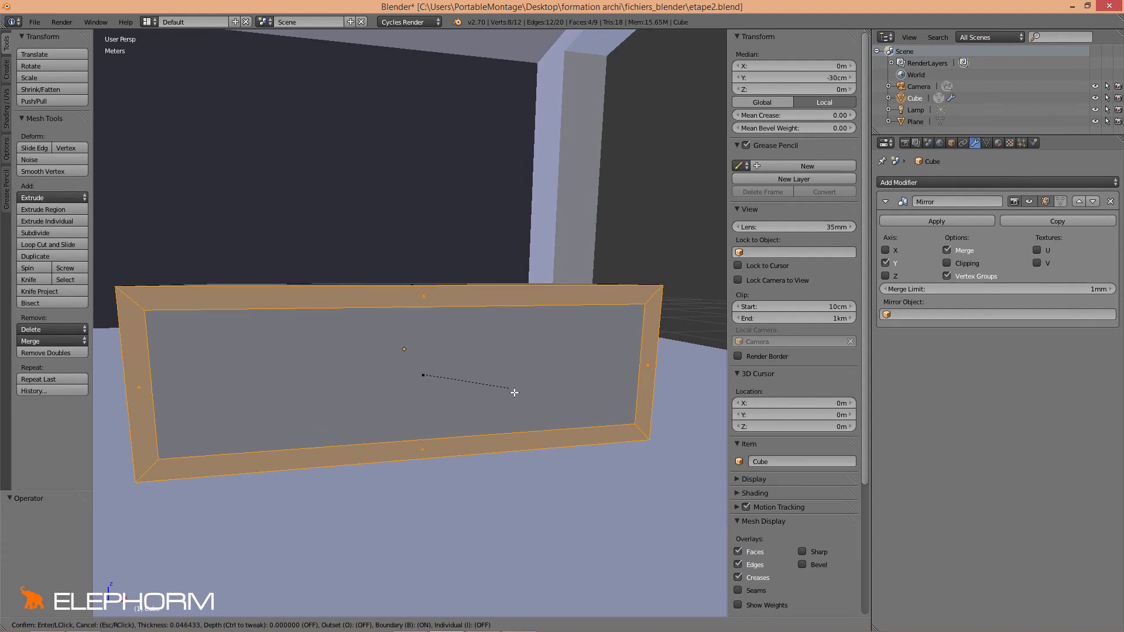
pyautogui.click(515, 393)
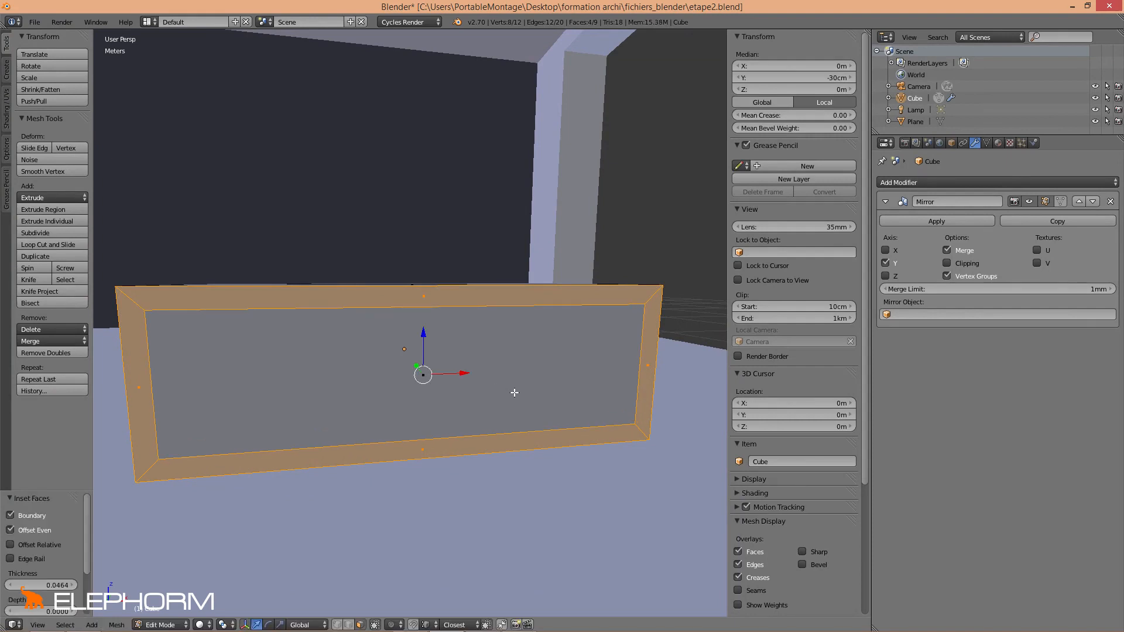
# Undo the last inset on the long side face and turn on the edge length display for the mesh
pyautogui.hotkey('ctrl', 'z')
pyautogui.scroll(-3, 738, 413)
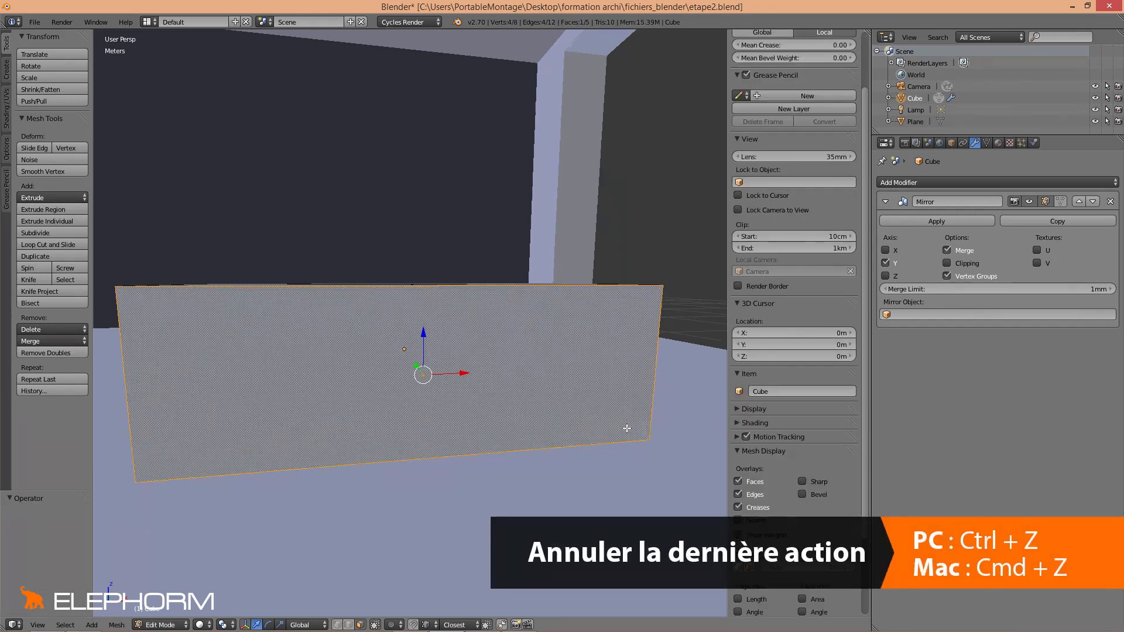
pyautogui.scroll(-1, 627, 427)
pyautogui.moveTo(246, 384); pyautogui.dragTo(263, 392, button='middle')
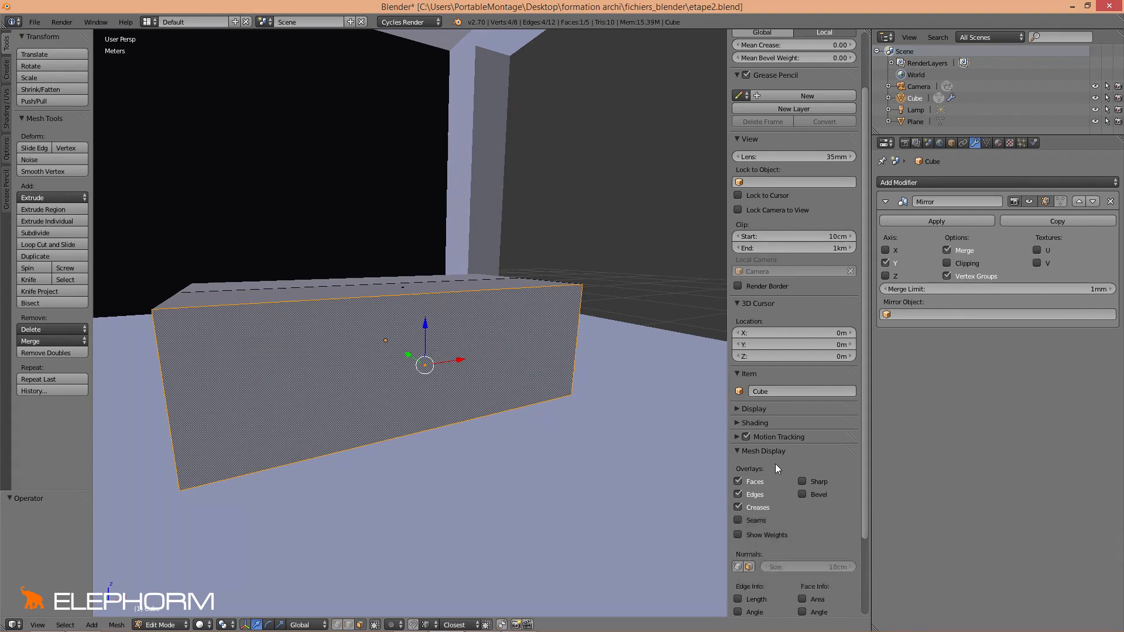
pyautogui.scroll(-4, 773, 463)
pyautogui.scroll(6, 801, 167)
pyautogui.scroll(-7, 801, 316)
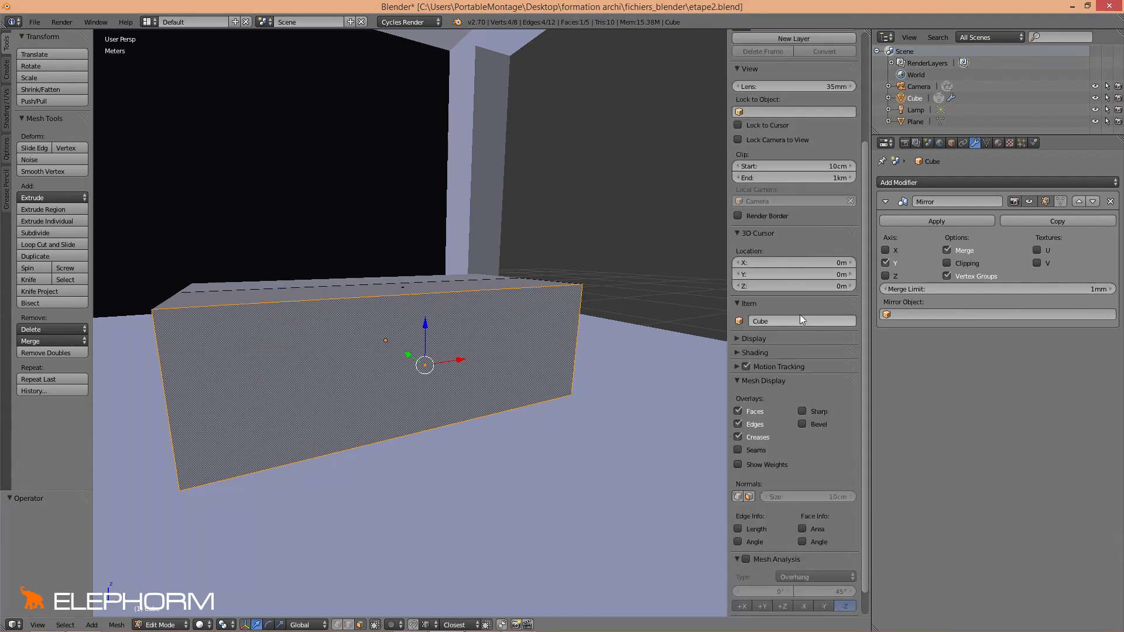
pyautogui.click(753, 499)
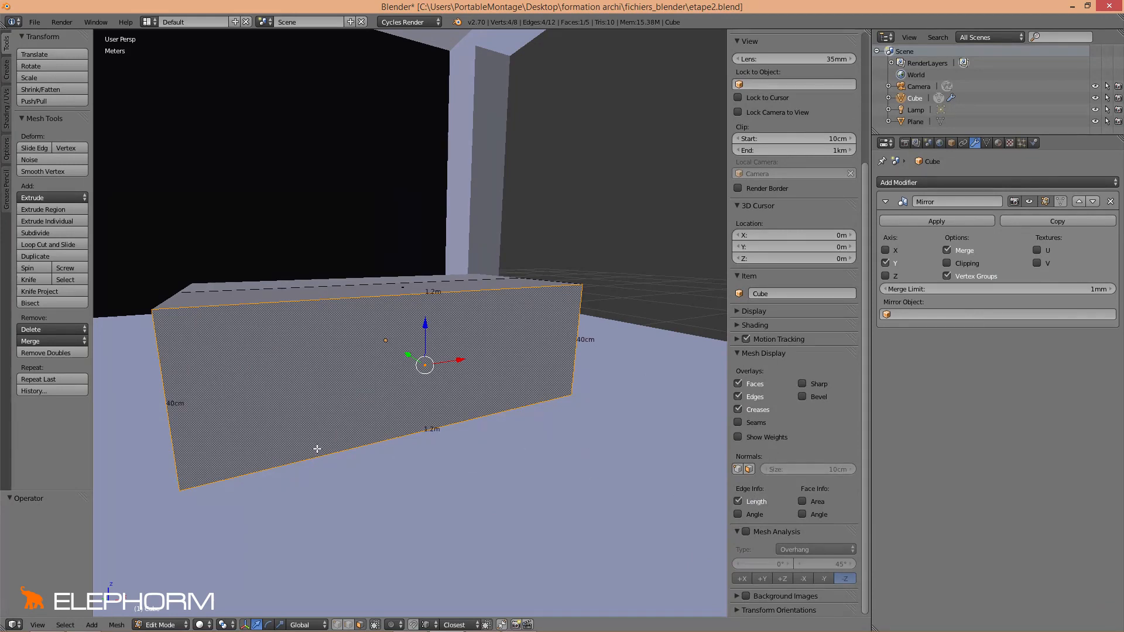
# Inset the selected long side face evenly with a thickness of about 0.05, leaving an inner face about 1.10 m long and 30 cm high
pyautogui.moveTo(316, 449); pyautogui.dragTo(385, 439, button='middle')
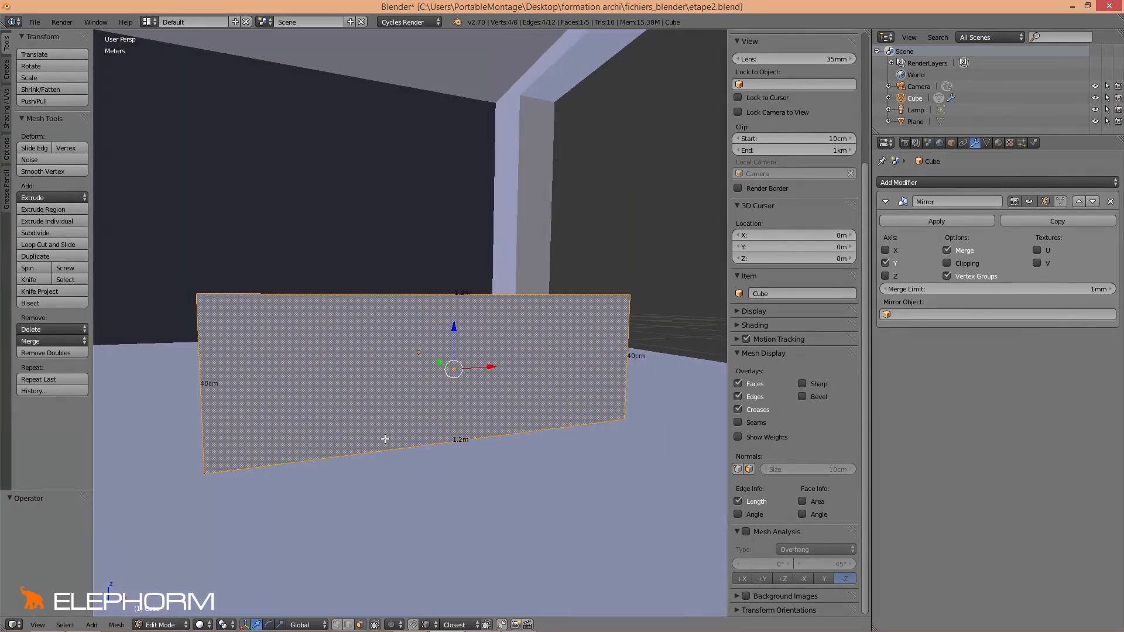
pyautogui.press('i')
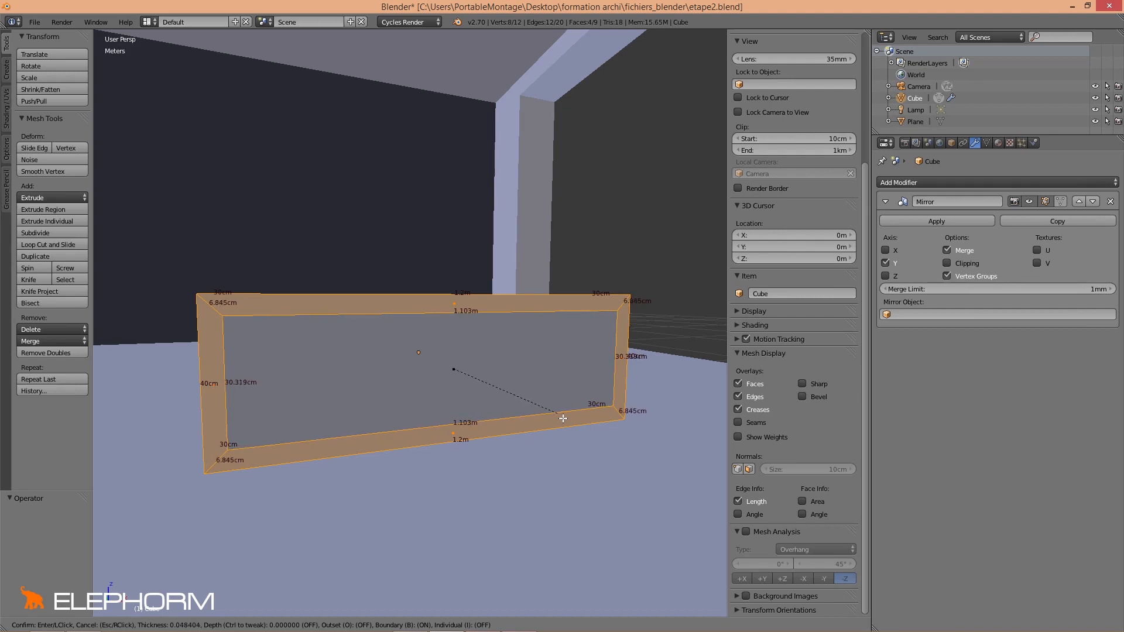
pyautogui.click(557, 418)
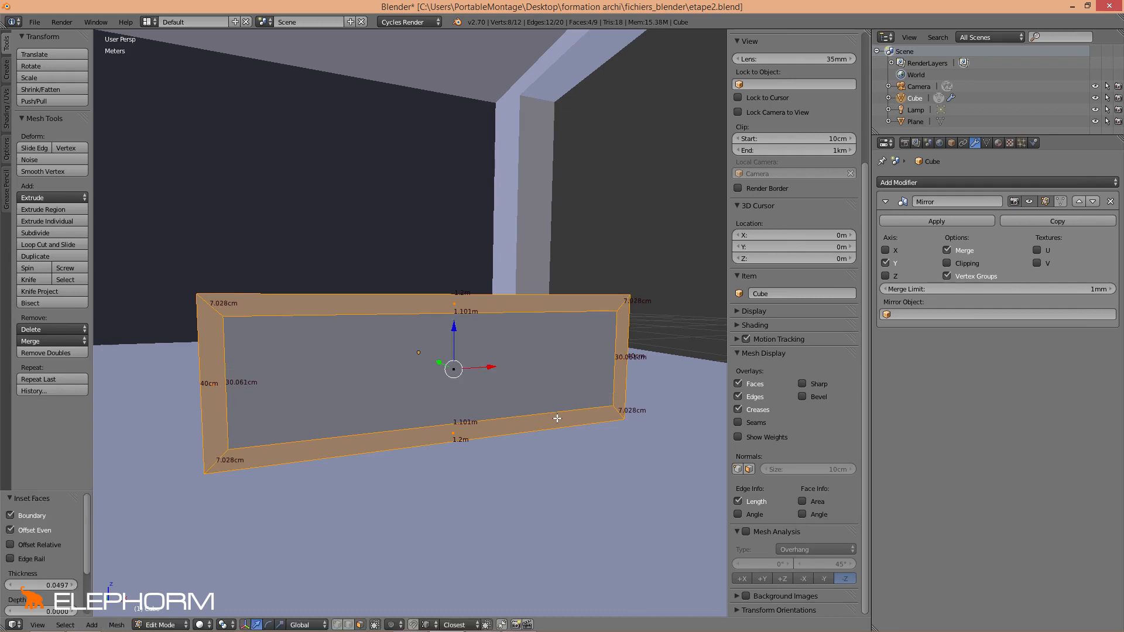
pyautogui.moveTo(556, 418); pyautogui.dragTo(406, 397, button='middle')
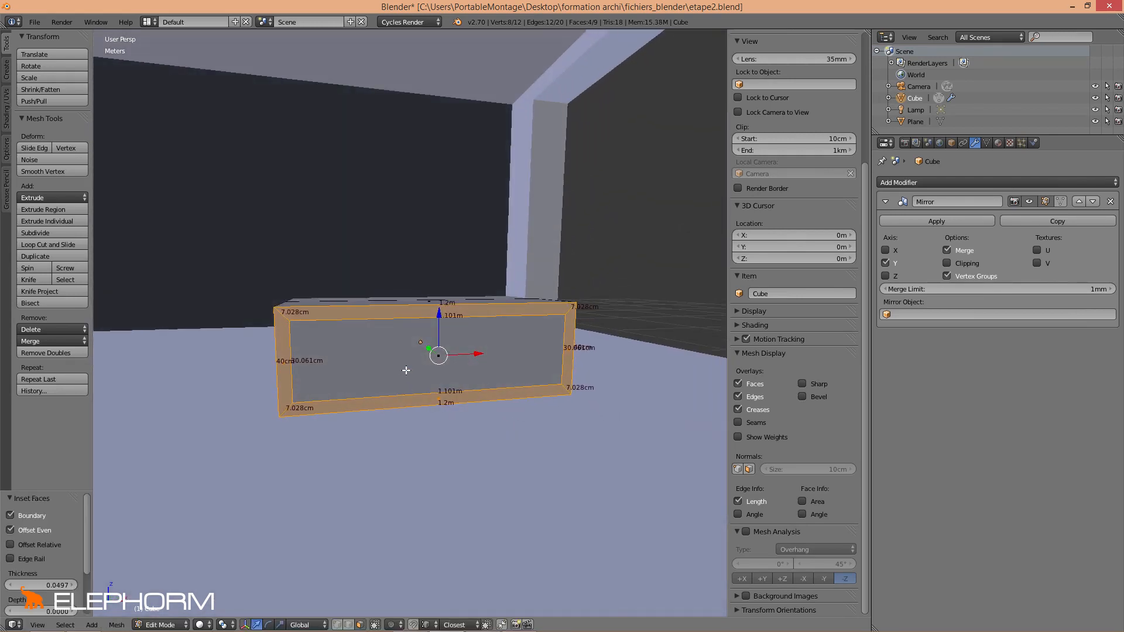
# Select the inner face of the inset and enable Clipping in the Mirror modifier
pyautogui.rightClick(440, 362)
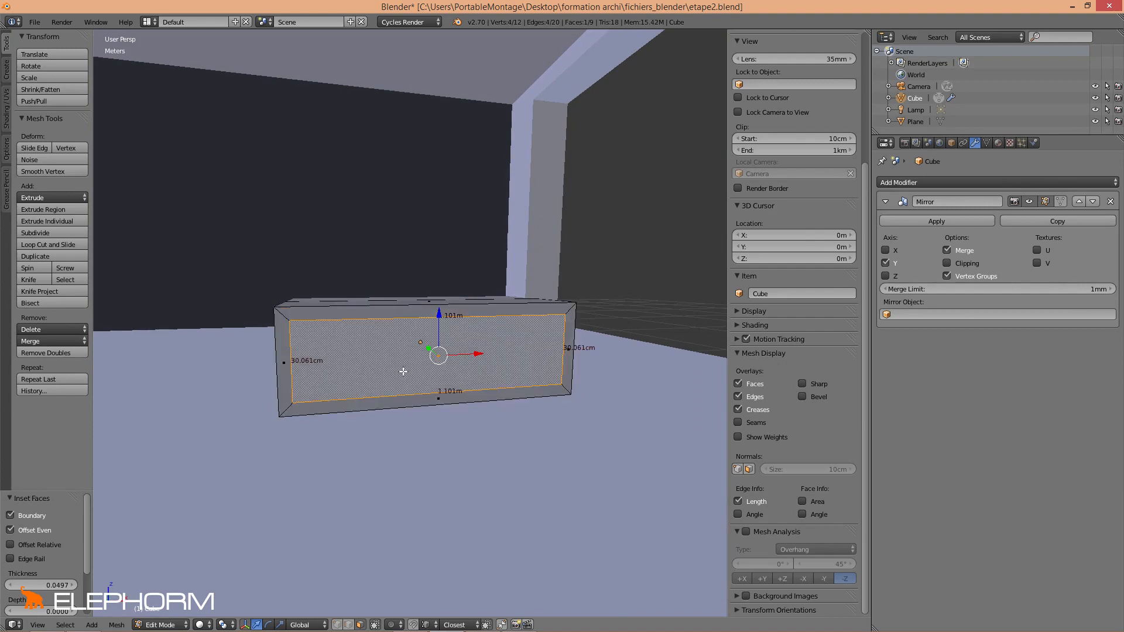
pyautogui.moveTo(403, 371); pyautogui.dragTo(464, 377, button='middle')
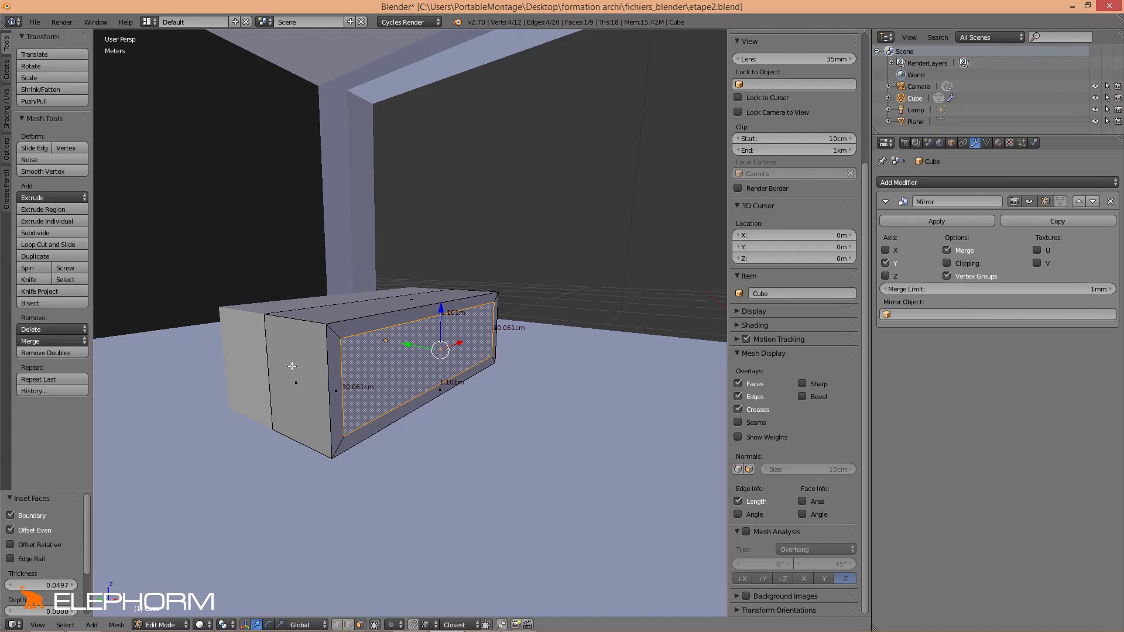
pyautogui.moveTo(395, 385); pyautogui.dragTo(415, 381, button='middle')
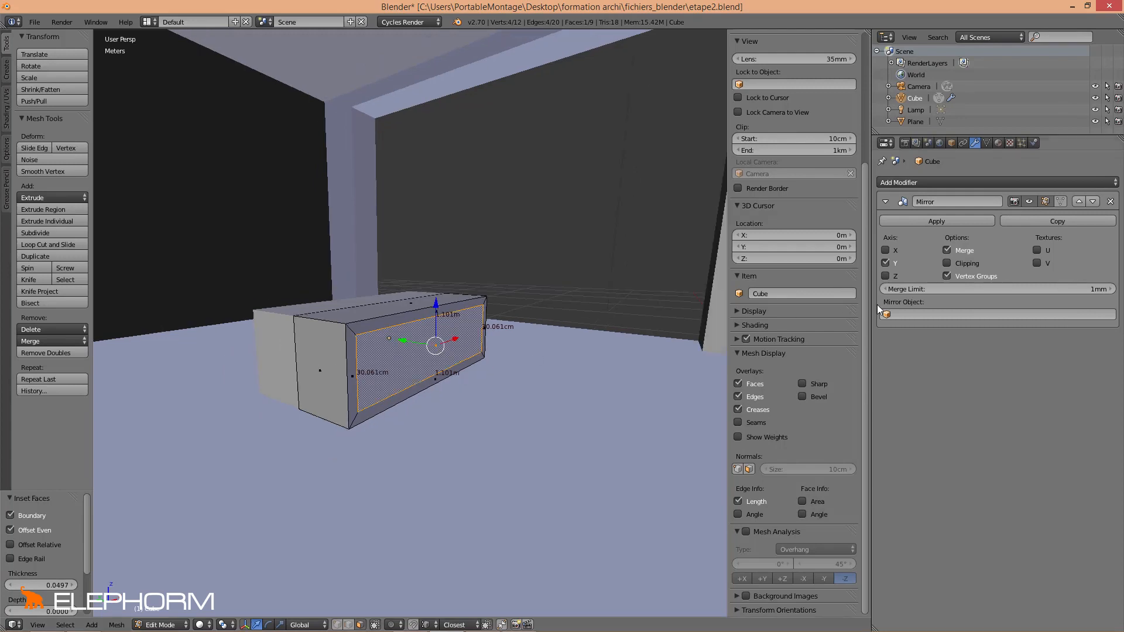
pyautogui.click(947, 263)
# Extrude the selected inner face into the block along its normal, as far as the mirror plane
pyautogui.moveTo(360, 358); pyautogui.dragTo(398, 360, button='middle')
pyautogui.moveTo(292, 339); pyautogui.dragTo(263, 321, button='middle')
pyautogui.moveTo(420, 364); pyautogui.dragTo(406, 373, button='middle')
pyautogui.press('e')
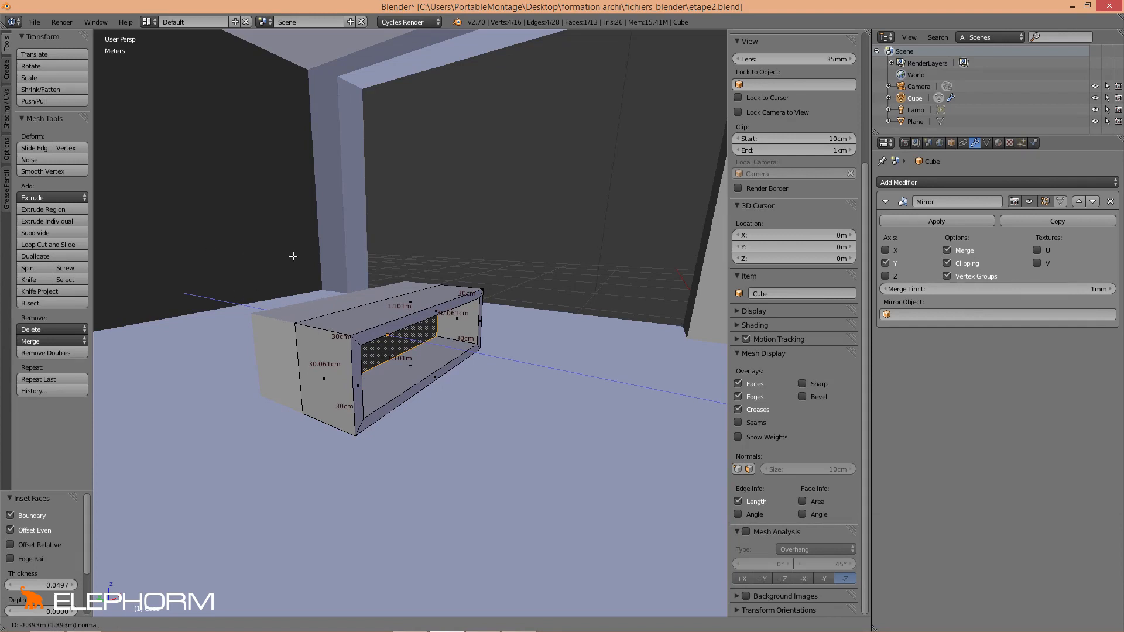
pyautogui.click(248, 267)
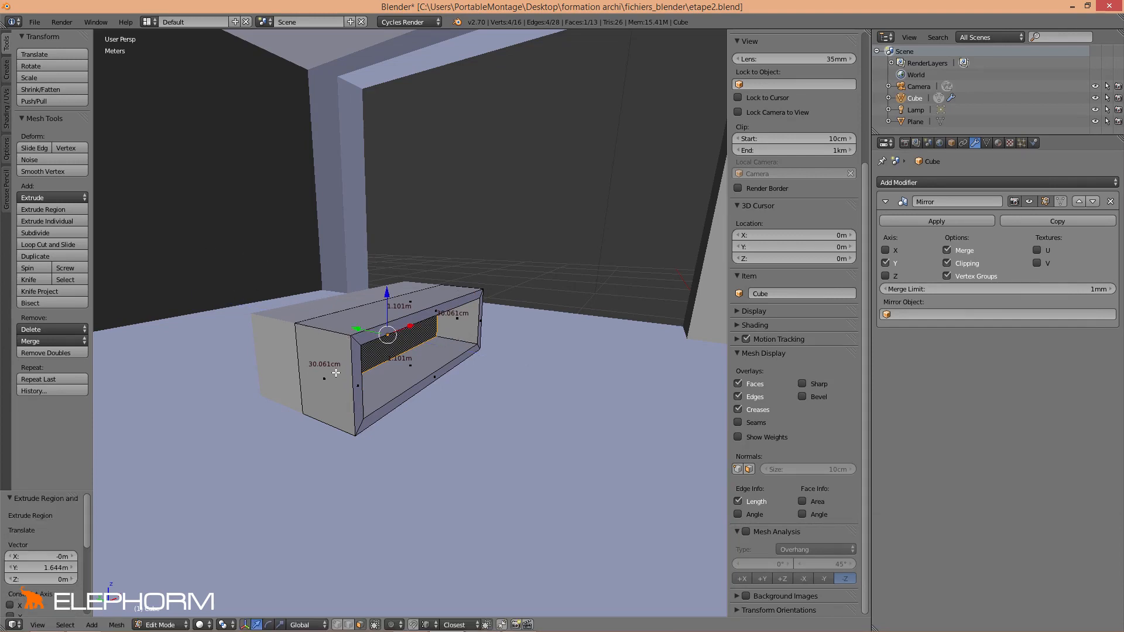
# Delete the extruded face at the mirror plane to open the block right through, and return to Object Mode
pyautogui.moveTo(335, 372)
pyautogui.mouseDown(button='middle')
pyautogui.moveTo(392, 397)
pyautogui.moveTo(346, 375)
pyautogui.mouseUp(button='middle')
pyautogui.scroll(3, 346, 375)
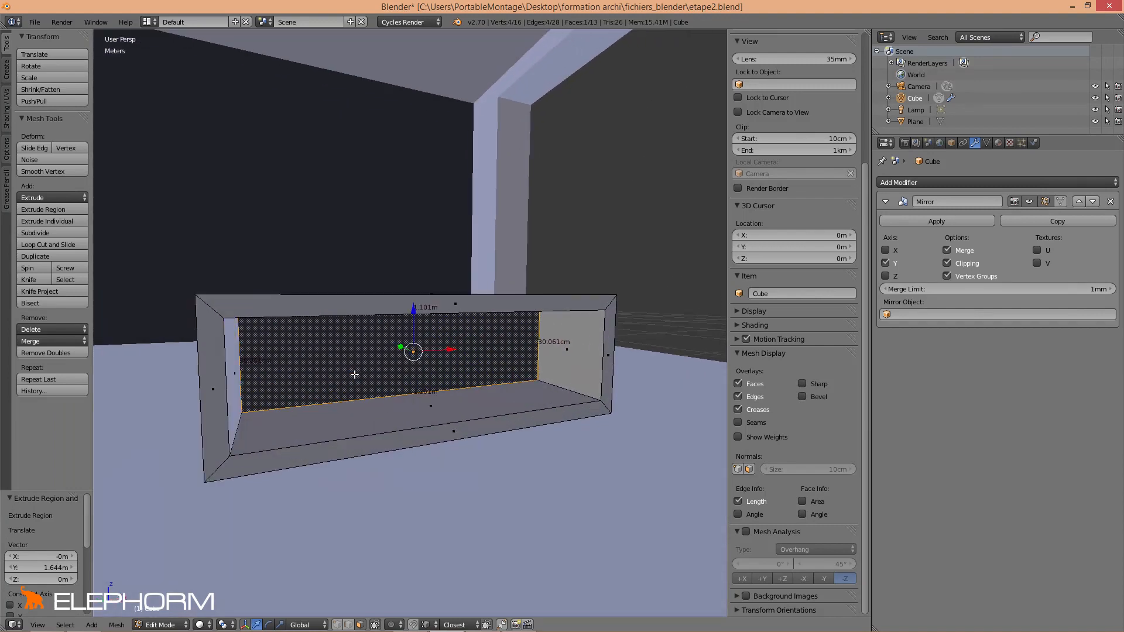
pyautogui.press('x')
pyautogui.press('Escape')
pyautogui.moveTo(400, 359); pyautogui.dragTo(306, 381, button='middle')
pyautogui.press('x')
pyautogui.click(380, 381)
pyautogui.press('Tab')
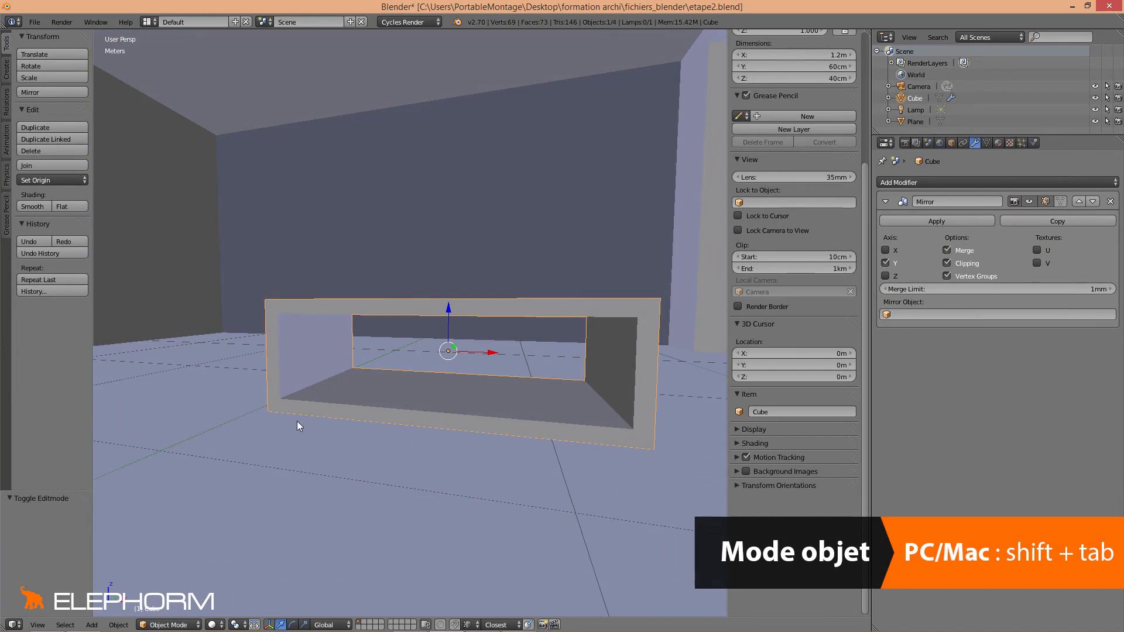
pyautogui.moveTo(297, 420)
pyautogui.mouseDown(button='middle')
pyautogui.moveTo(396, 430)
pyautogui.moveTo(390, 445)
pyautogui.moveTo(301, 427)
pyautogui.mouseUp(button='middle')
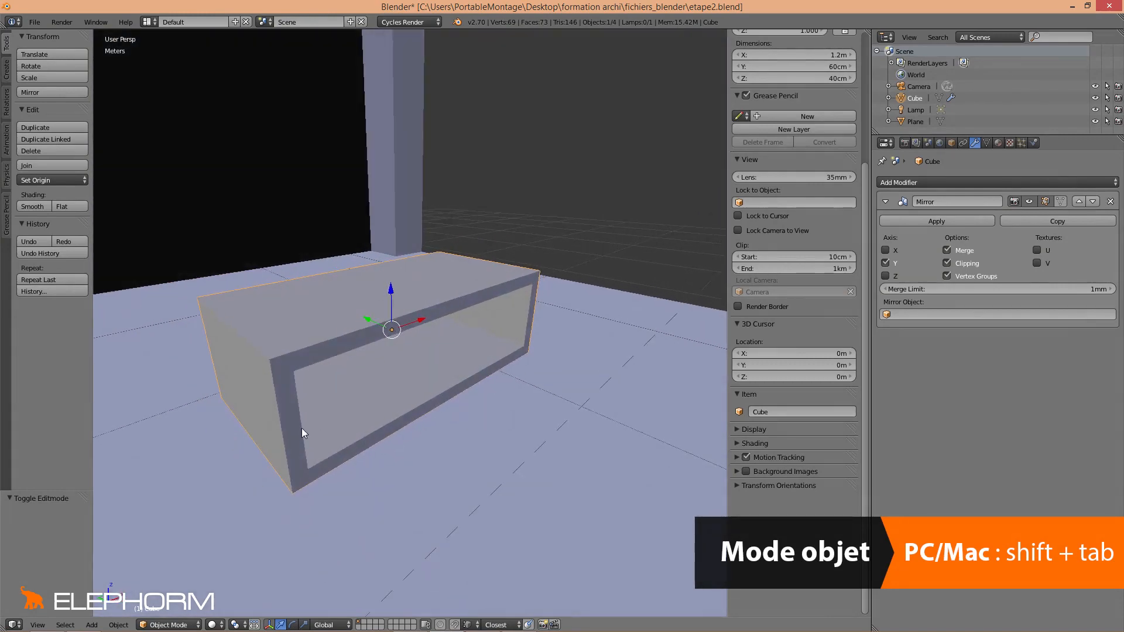
pyautogui.moveTo(234, 365); pyautogui.dragTo(304, 362, button='middle')
pyautogui.scroll(-2, 465, 385)
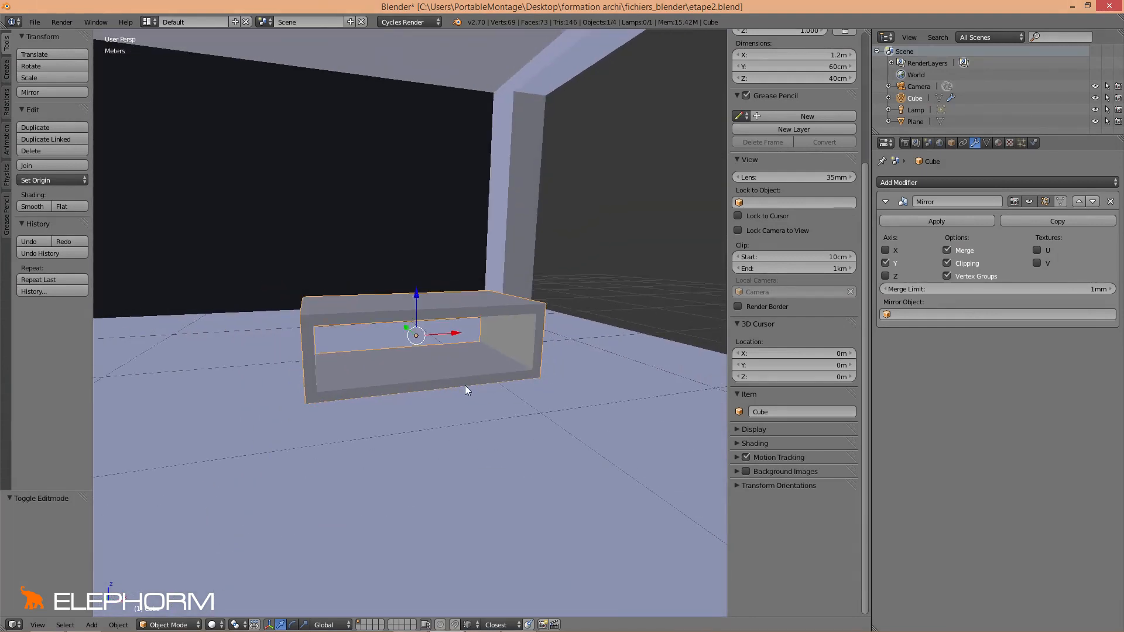
pyautogui.scroll(2, 462, 384)
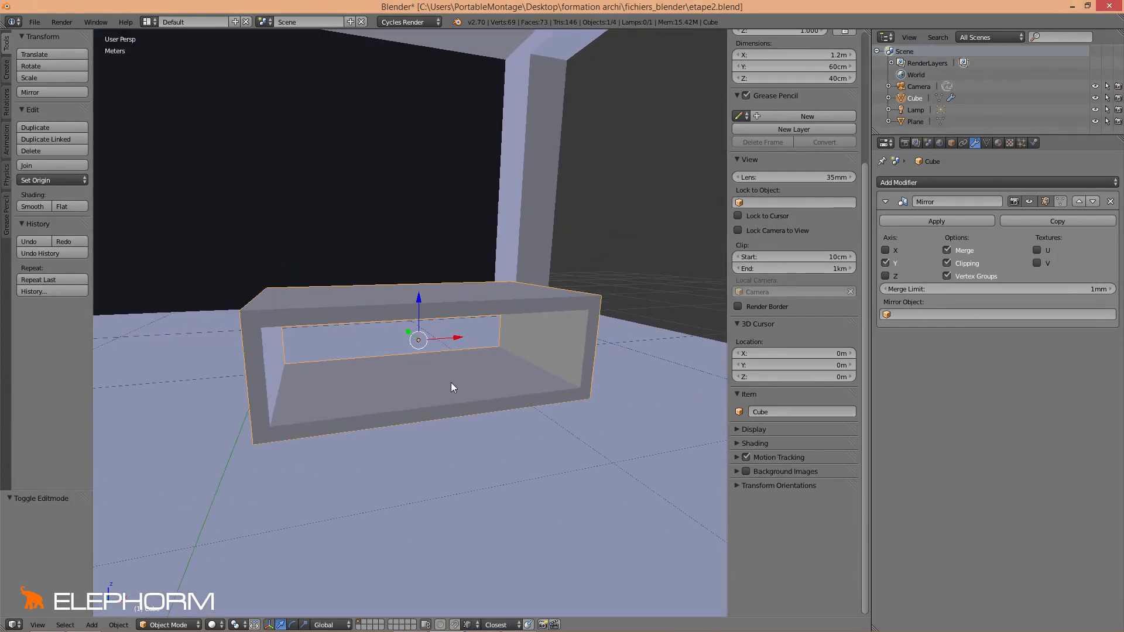
# Save the scene as a new file named etape3.blend in the fichiers_blender folder
pyautogui.click(37, 24)
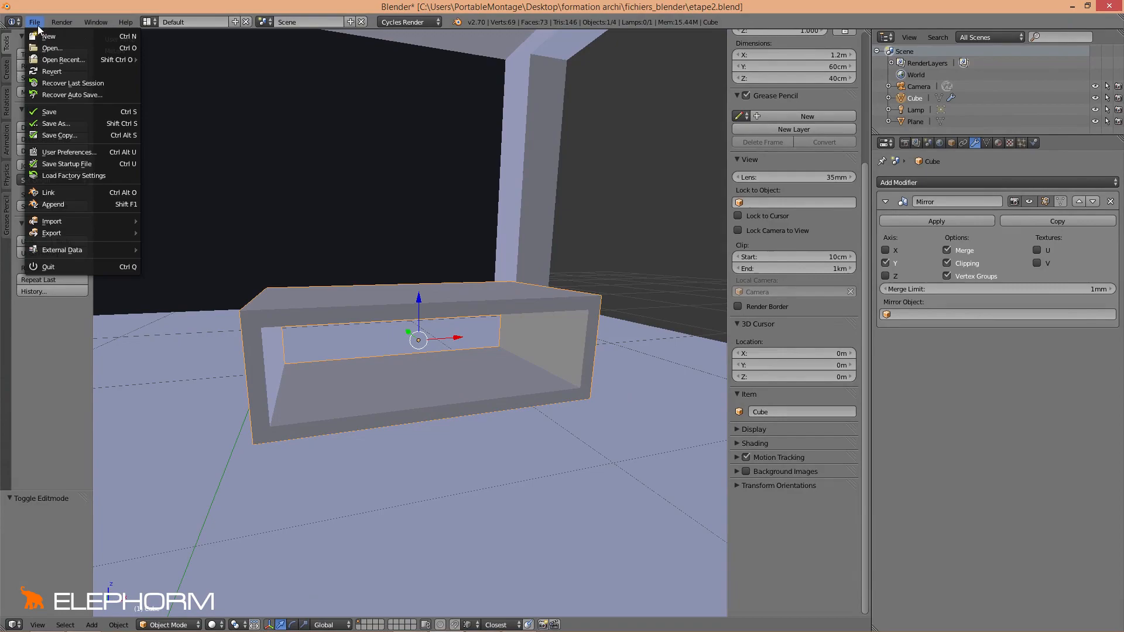
pyautogui.click(47, 124)
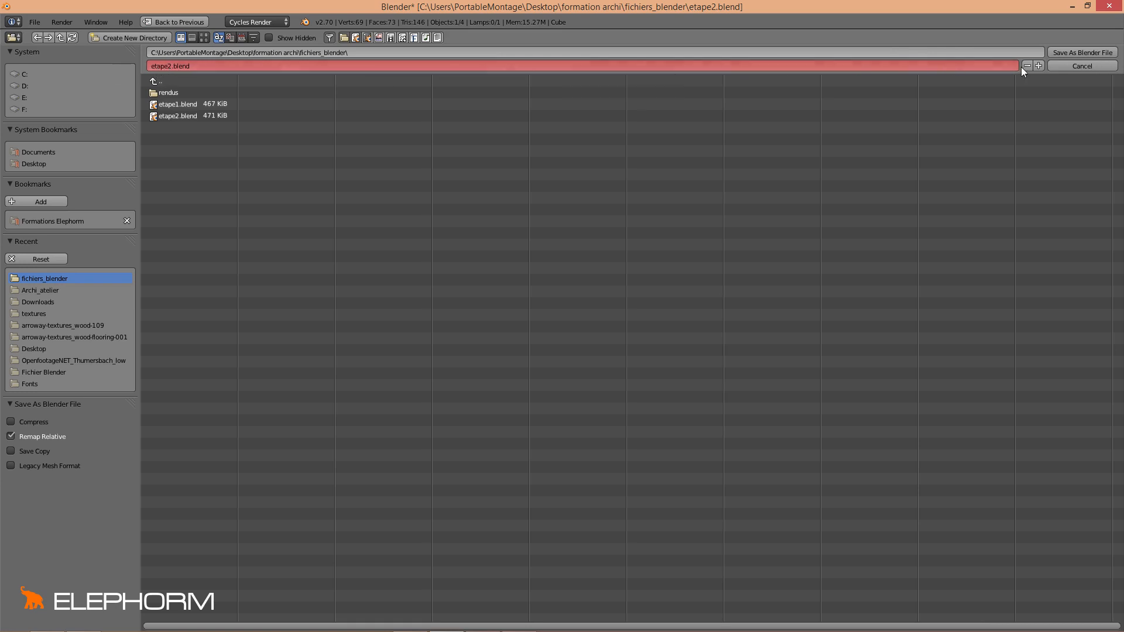
pyautogui.click(1038, 66)
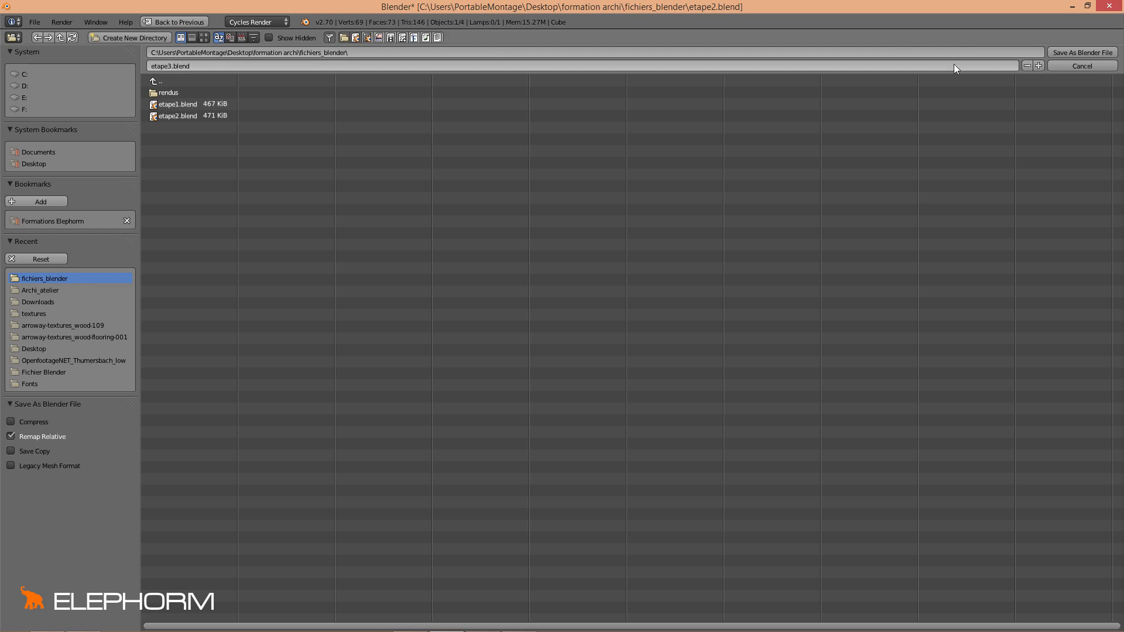
pyautogui.click(1062, 53)
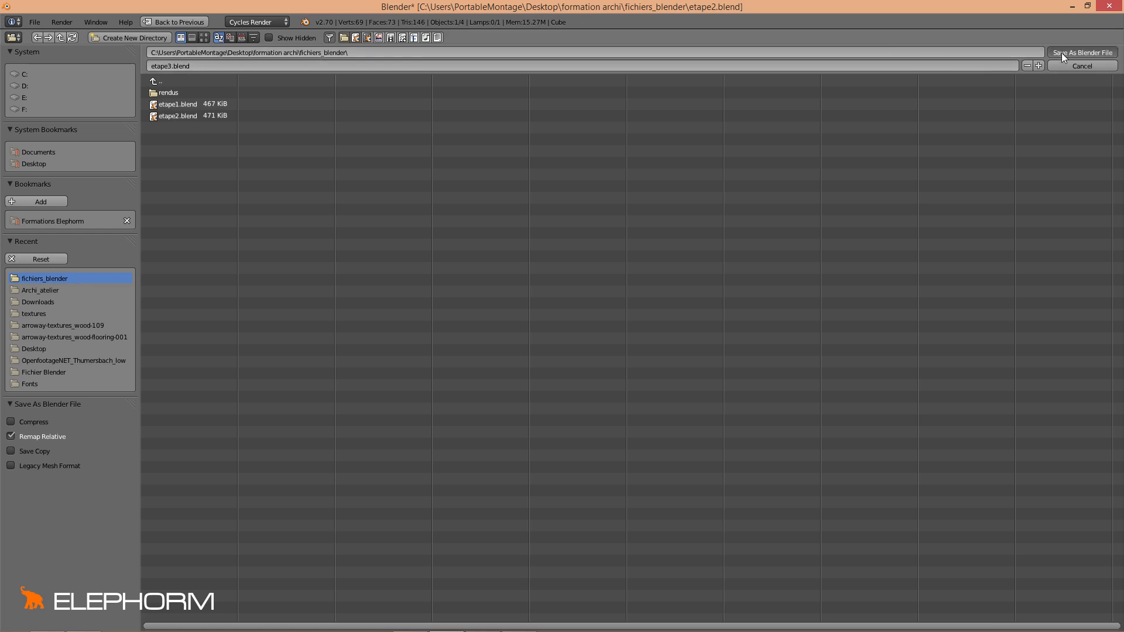